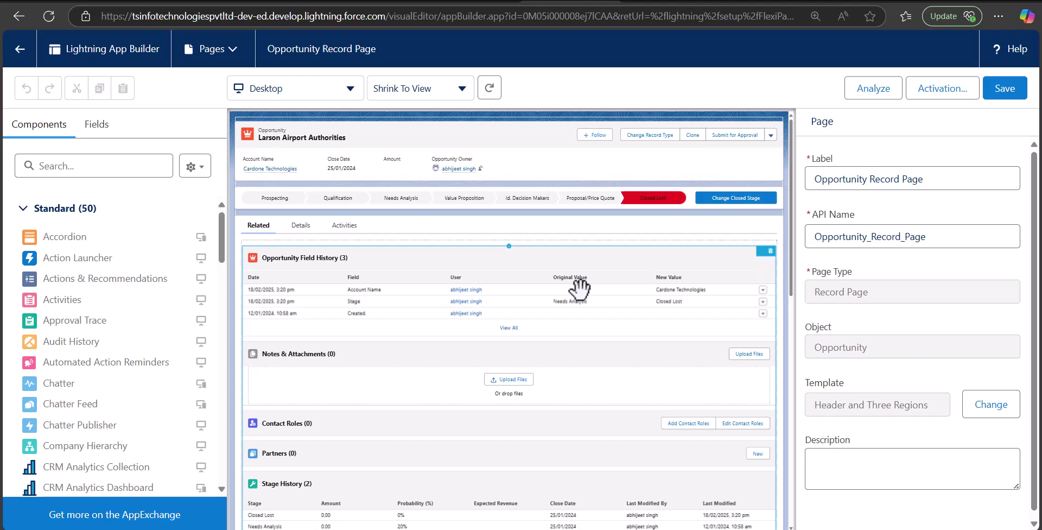
- Examine the Orders, Chatter, Activities and Account details components in the lower regions of the Opportunity Record Page
scroll(540, 288, "down", 6)
scroll(541, 291, "down", 3)
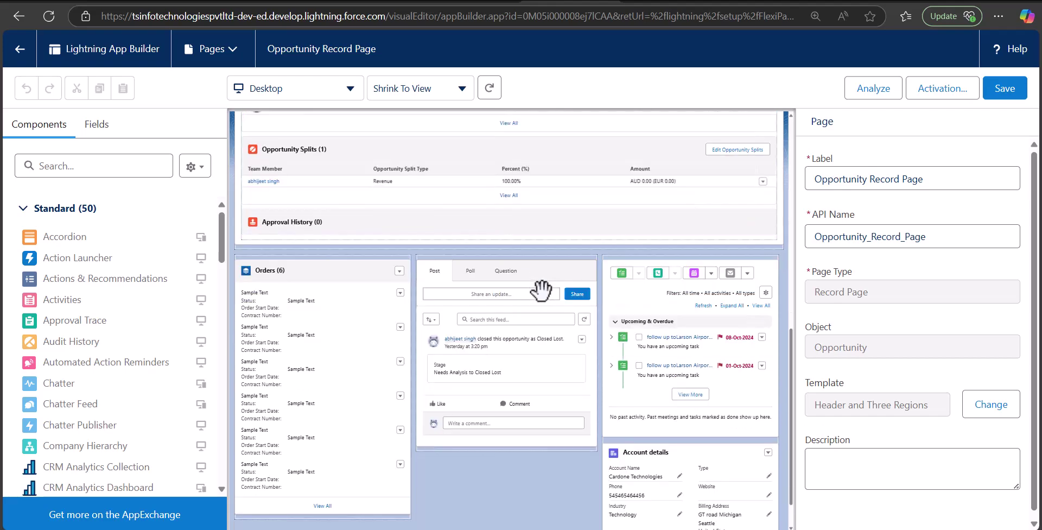
scroll(379, 316, "down", 1)
left_click(360, 294)
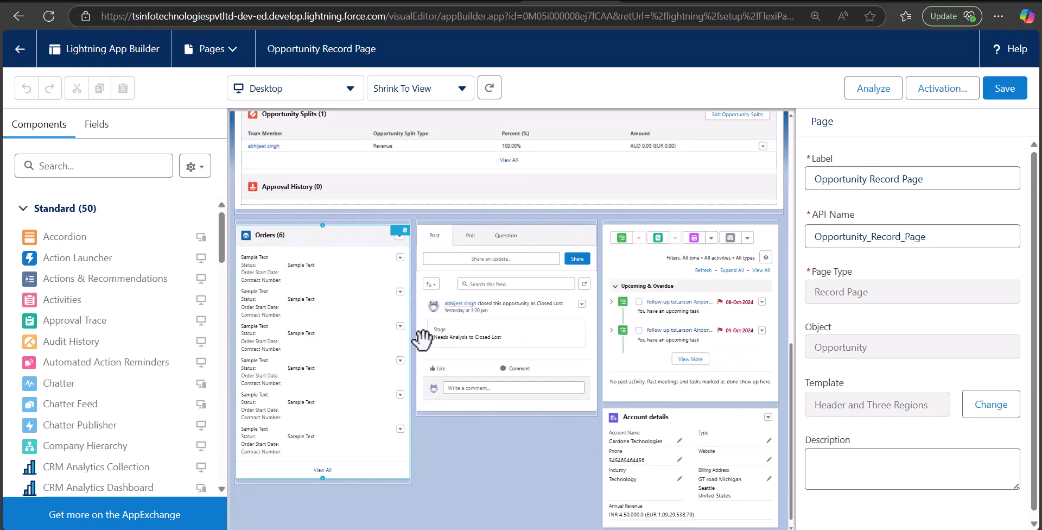
left_click(473, 318)
left_click(652, 431)
left_click(656, 356)
scroll(646, 347, "up", 3)
scroll(465, 297, "up", 5)
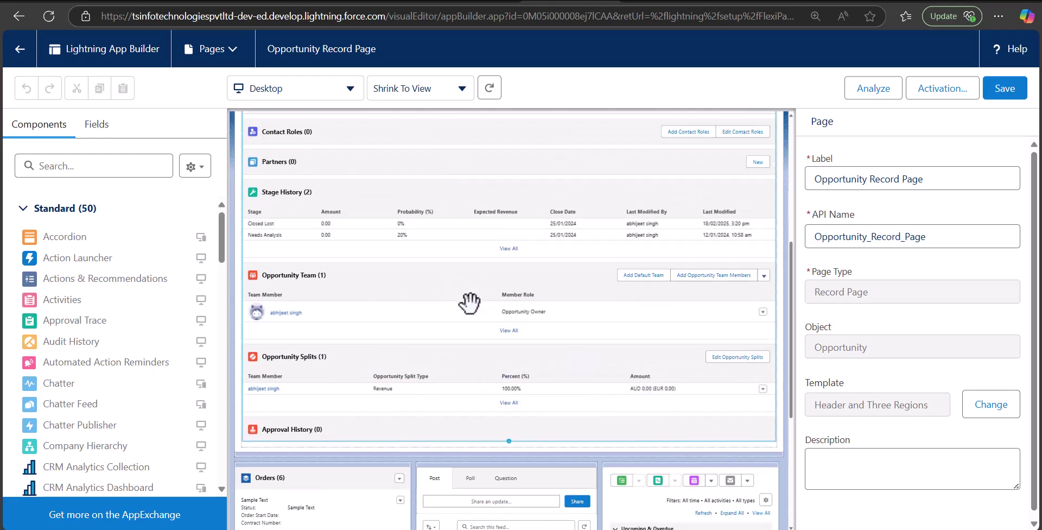
- Inspect the Tabs, Path and Highlights Panel components of the record page, and review the Activities content and the three lower regions
left_click(298, 227)
left_click(344, 227)
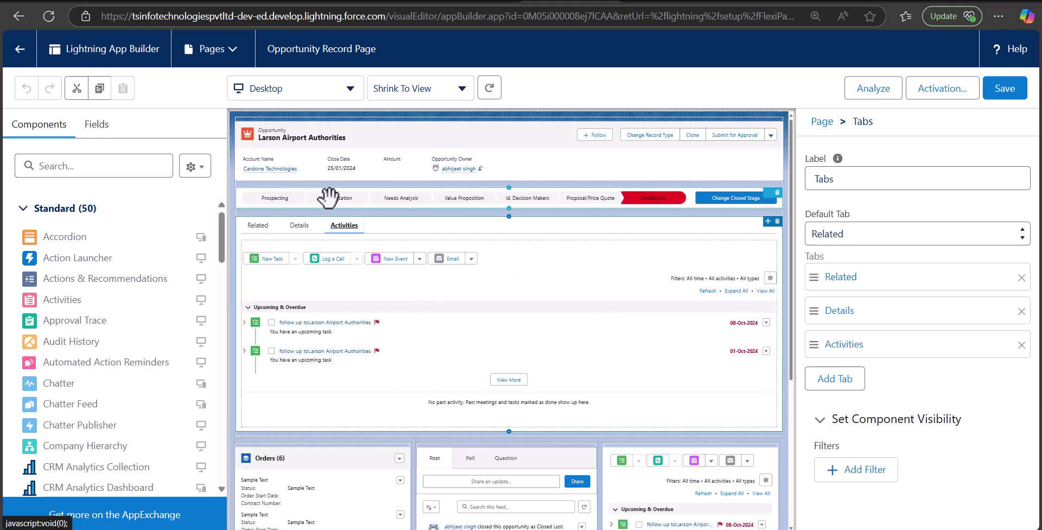
left_click(276, 197)
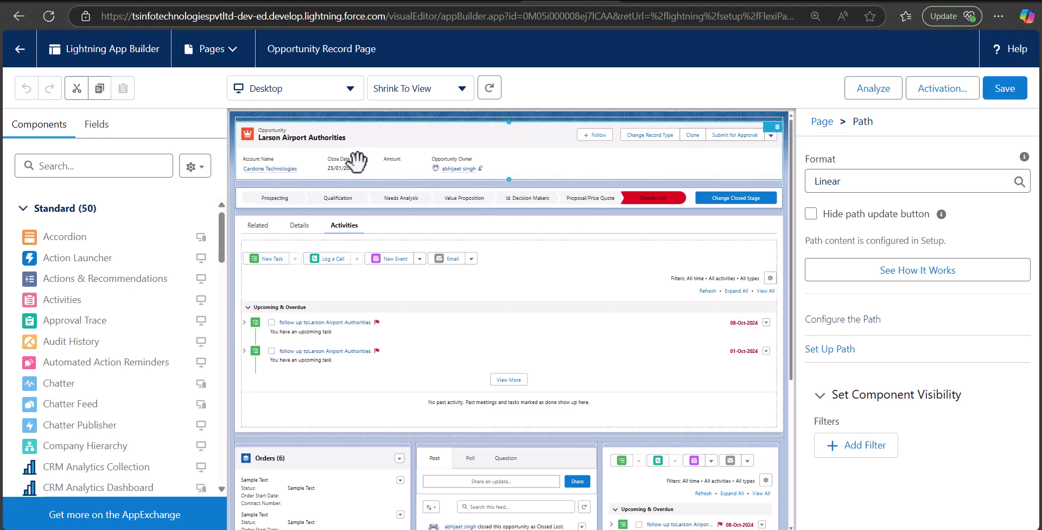
left_click(357, 161)
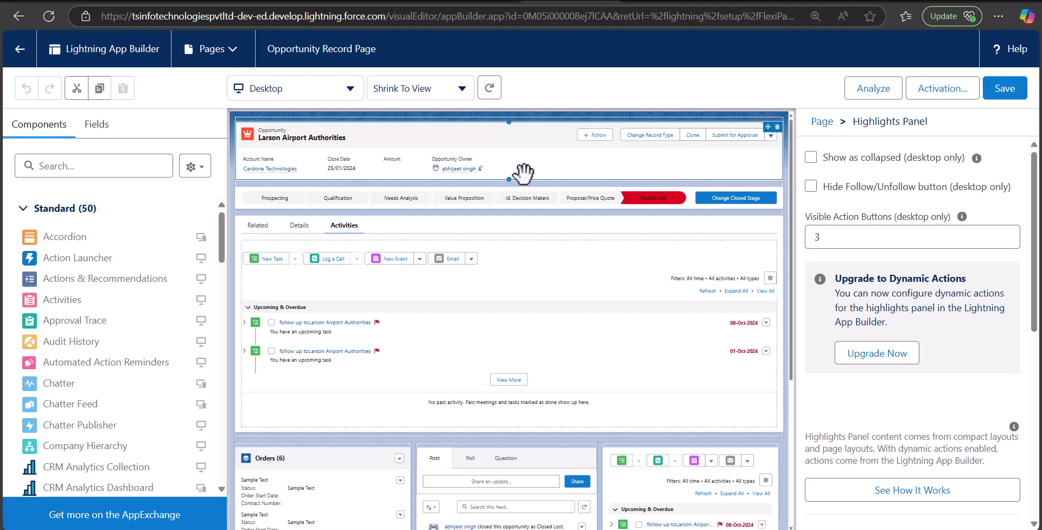
left_click(448, 258)
left_click(326, 240)
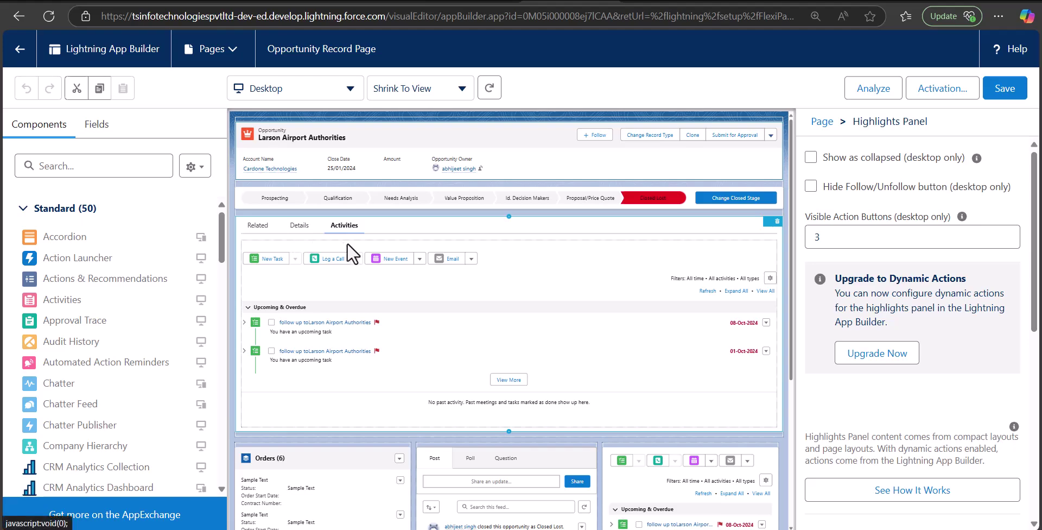
scroll(363, 247, "down", 4)
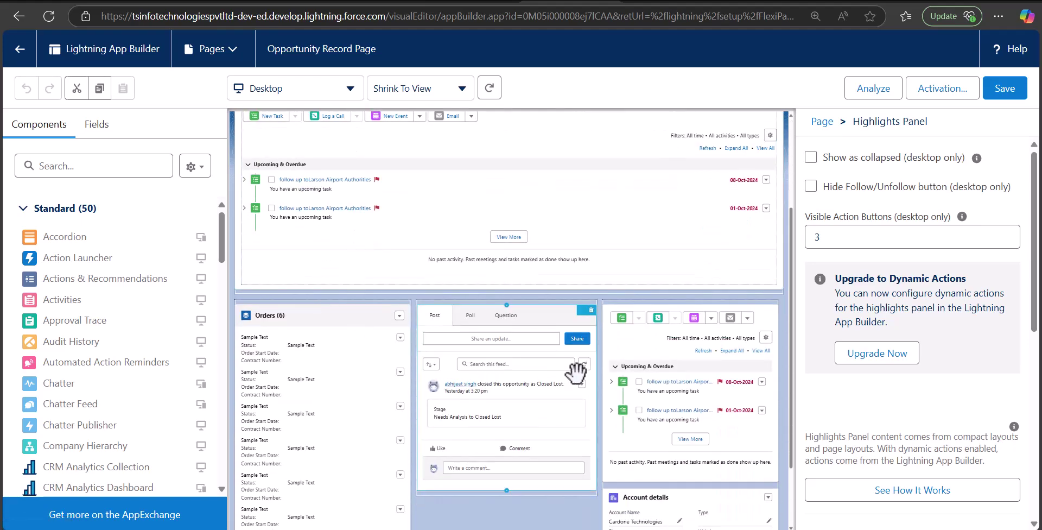
left_click(575, 373)
scroll(576, 374, "down", 1)
left_click(667, 364)
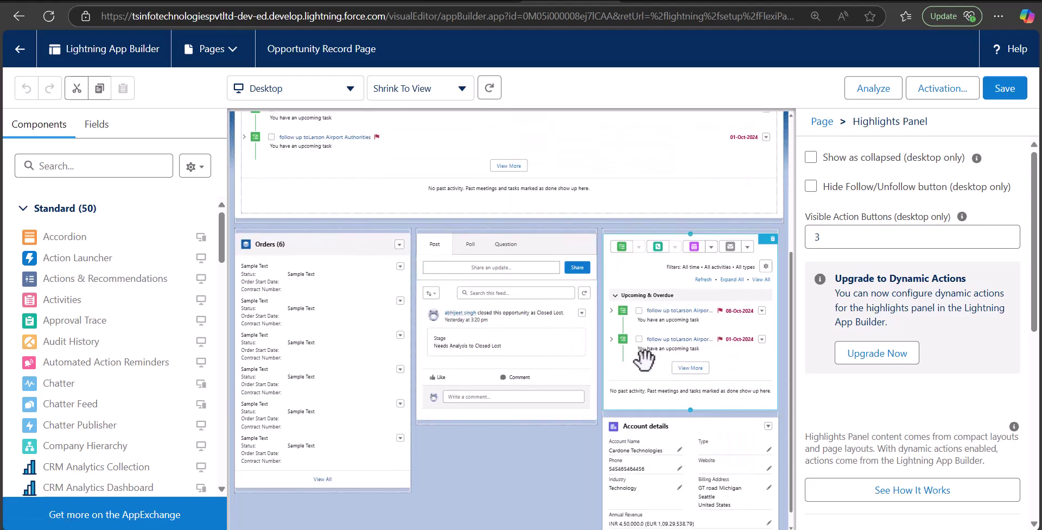
scroll(690, 380, "up", 4)
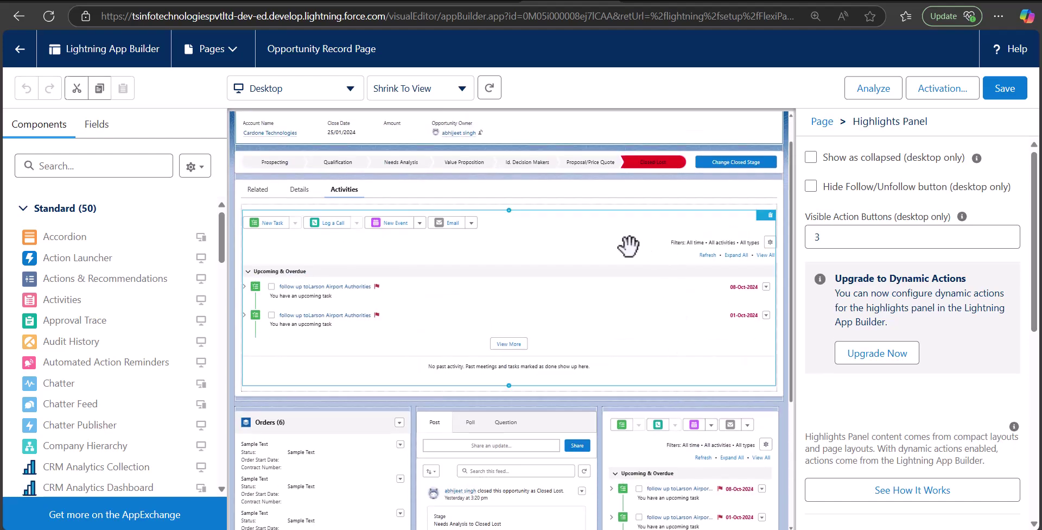
scroll(632, 217, "up", 1)
- Switch to the Larson Airport Authorities opportunity record and review its highlights, stage path and related lists
mouse_move(748, 2)
left_click(501, 4)
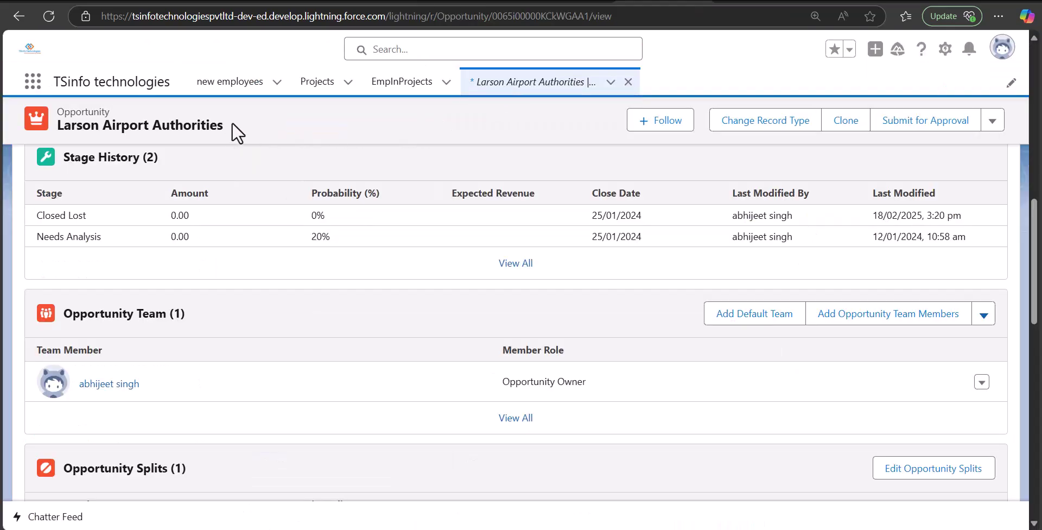
scroll(293, 168, "up", 10)
scroll(325, 217, "down", 2)
scroll(244, 212, "up", 2)
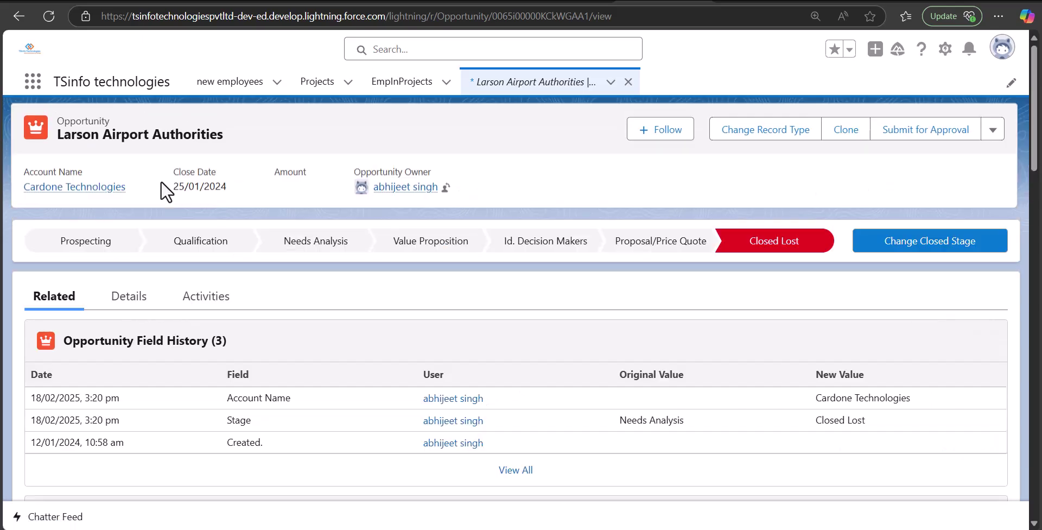
mouse_move(274, 244)
scroll(317, 248, "down", 15)
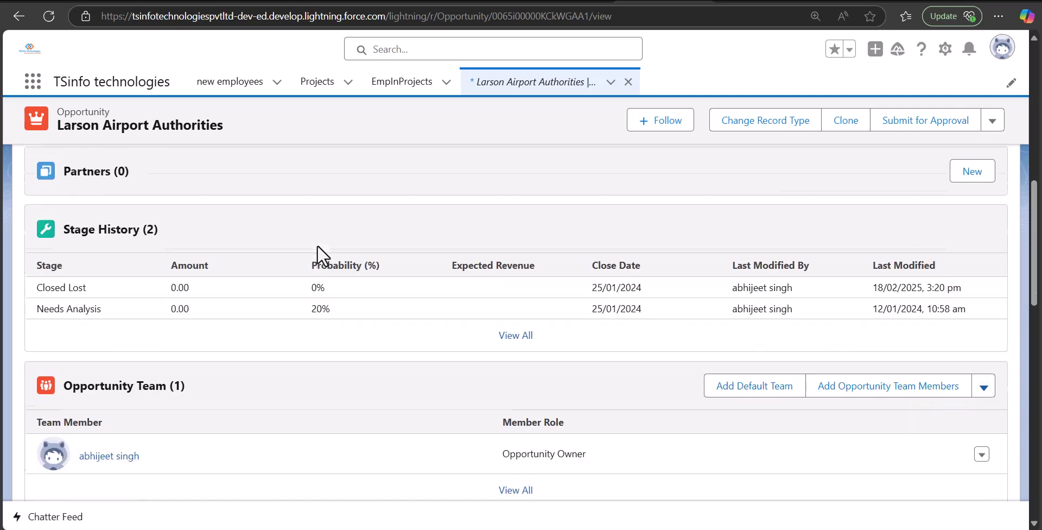
scroll(317, 245, "up", 10)
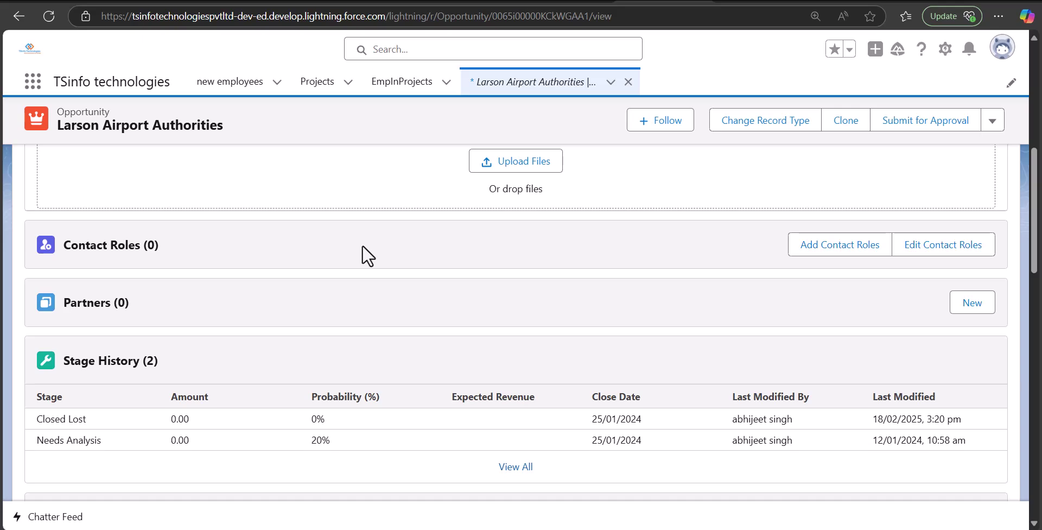
scroll(363, 245, "up", 7)
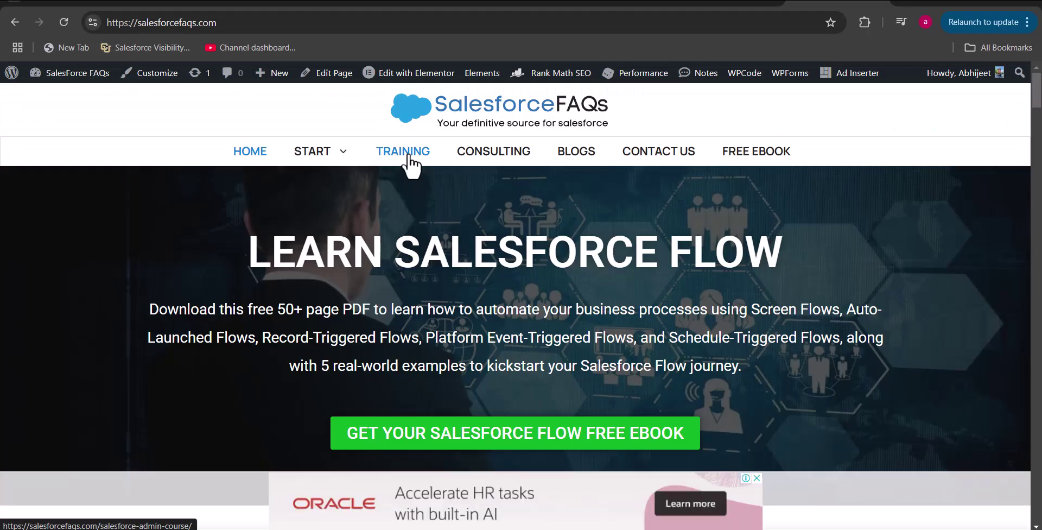
- Open the Training page of the SalesforceFAQs site, dismiss the ebook popup, and review the admin course's features, modules and pricing
left_click(409, 154)
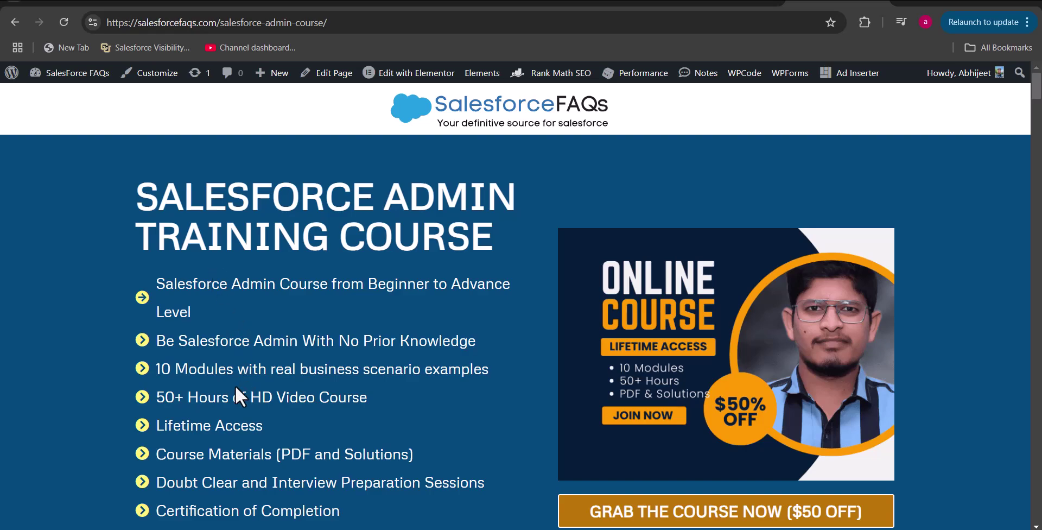
scroll(257, 395, "down", 5)
scroll(256, 395, "up", 4)
scroll(257, 389, "down", 1)
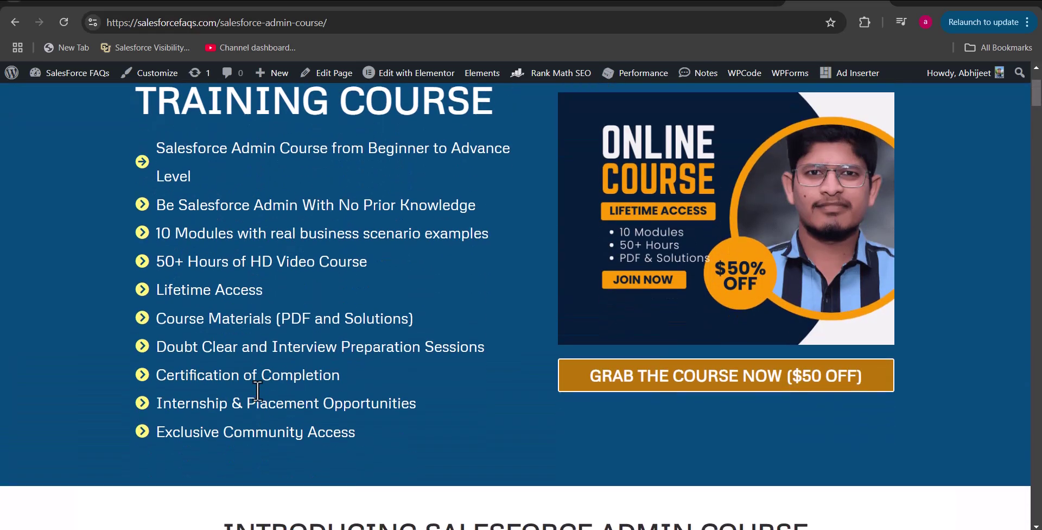
scroll(257, 389, "down", 5)
scroll(262, 330, "up", 2)
scroll(261, 330, "down", 8)
scroll(262, 328, "down", 12)
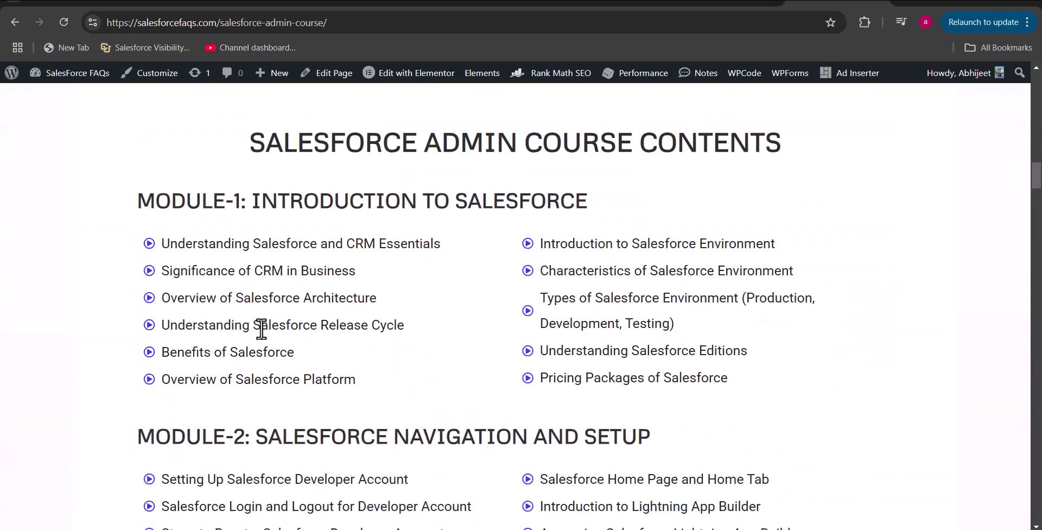
scroll(255, 331, "down", 5)
scroll(242, 342, "down", 7)
scroll(244, 342, "down", 4)
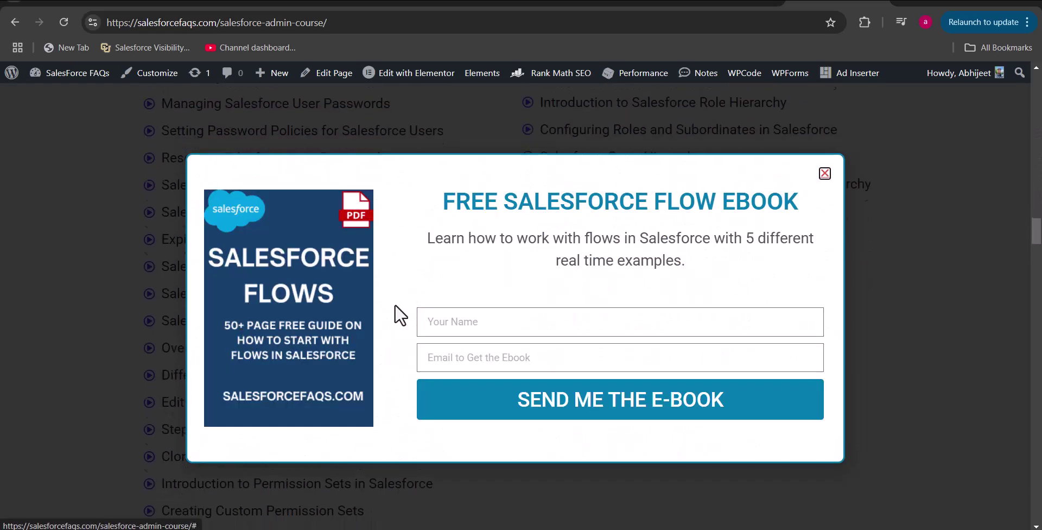
left_click(826, 172)
scroll(386, 180, "down", 3)
scroll(358, 266, "down", 20)
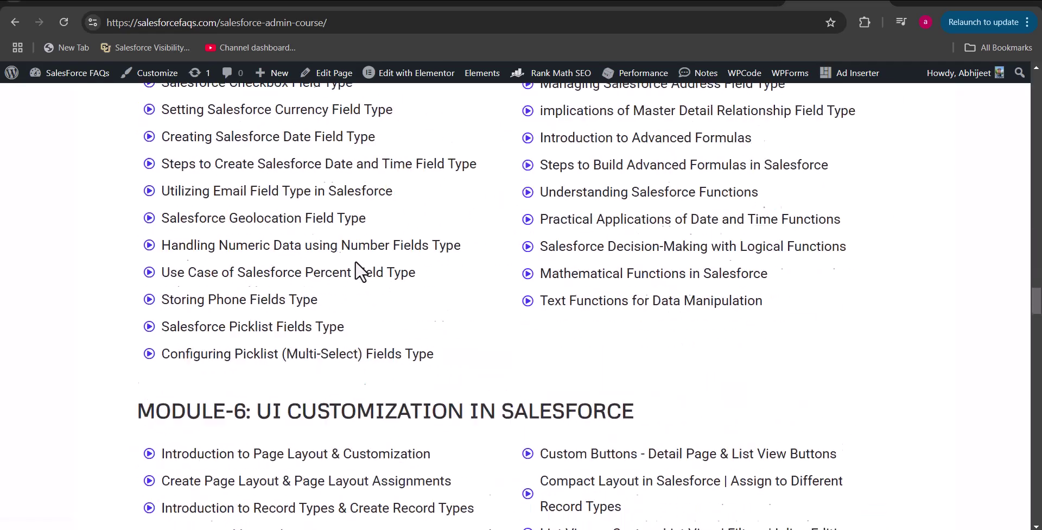
scroll(356, 263, "down", 20)
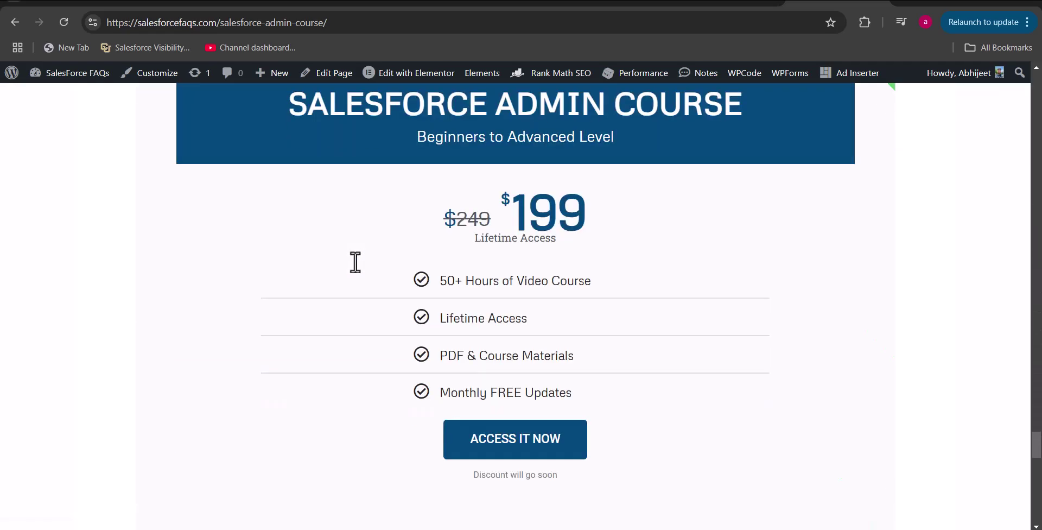
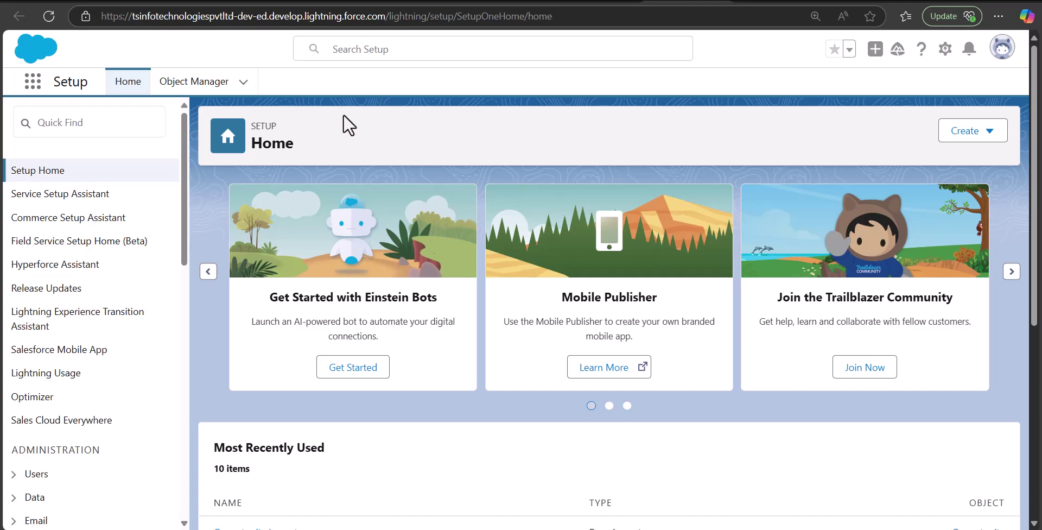
- Find Opportunities by searching the apps and items for "oppo", and open the Express Logistics Standby Generator record
left_click(32, 84)
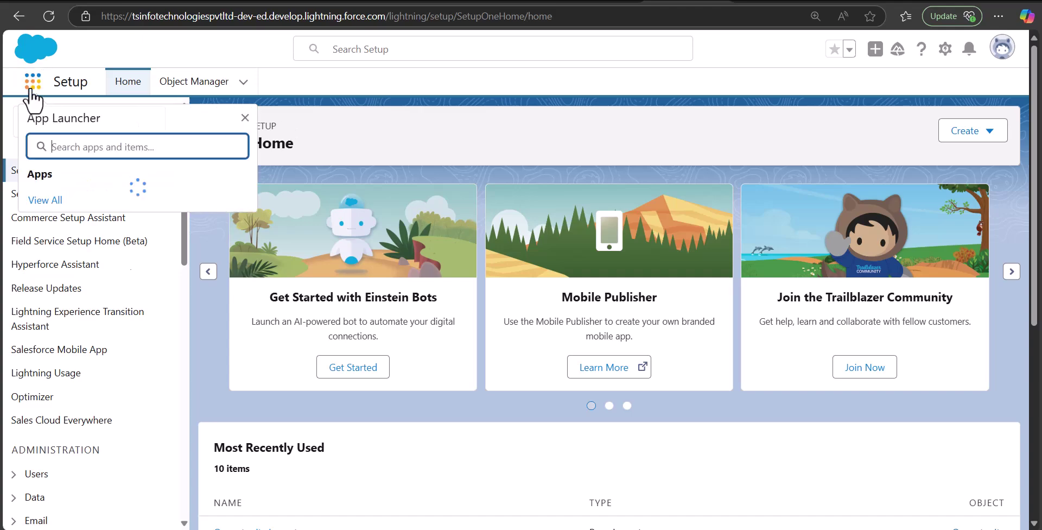
type("oppo")
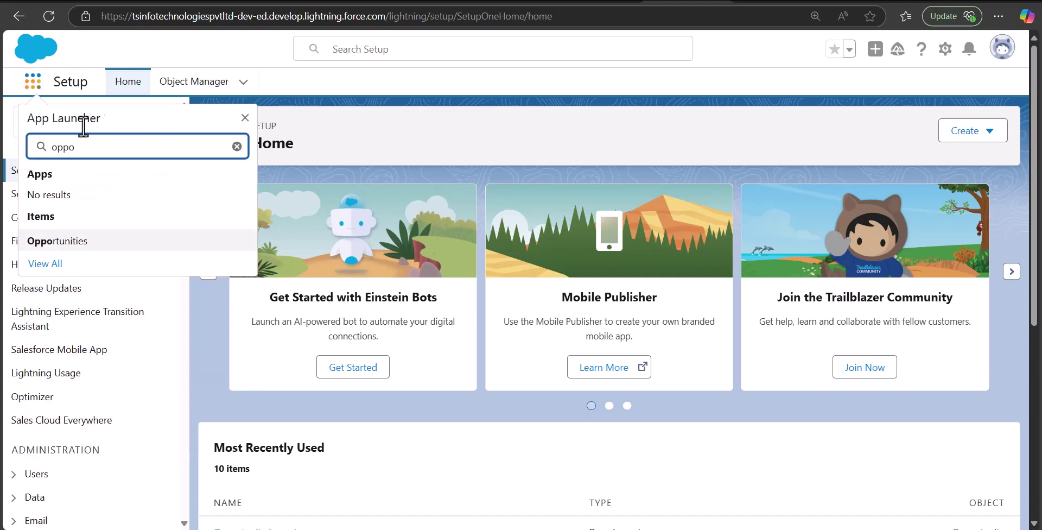
left_click(68, 243)
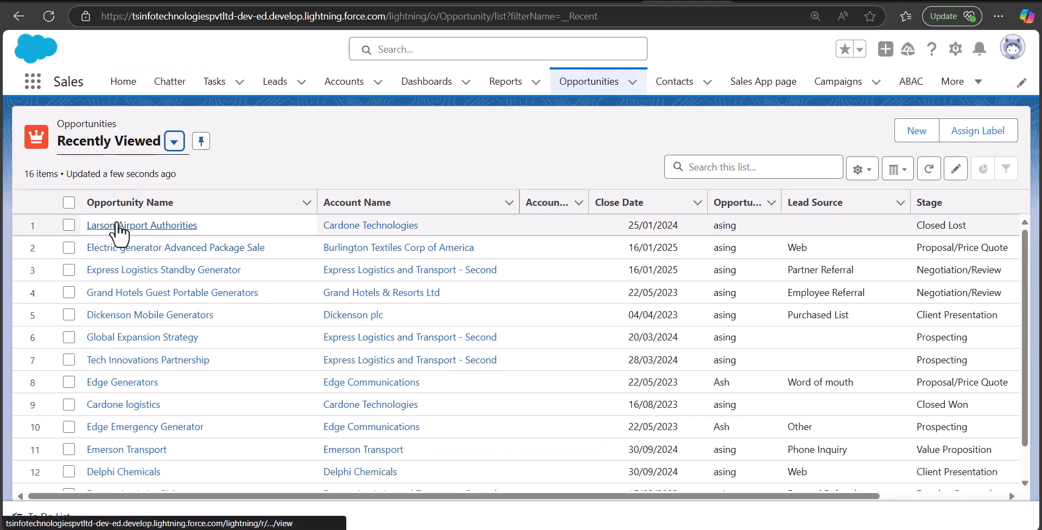
left_click(122, 271)
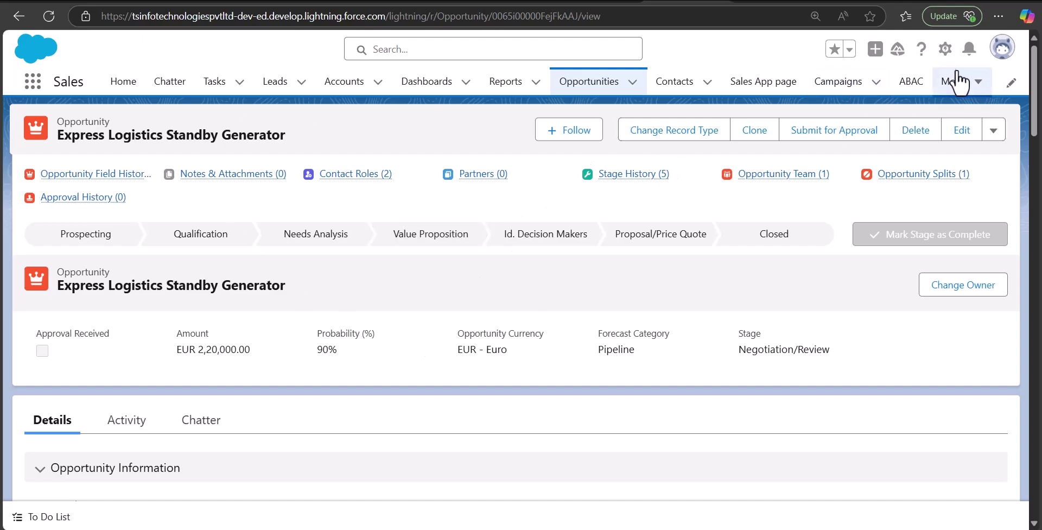
- Go to Setup, search for "app builder", and open the Lightning App Builder page list
left_click(945, 49)
left_click(907, 102)
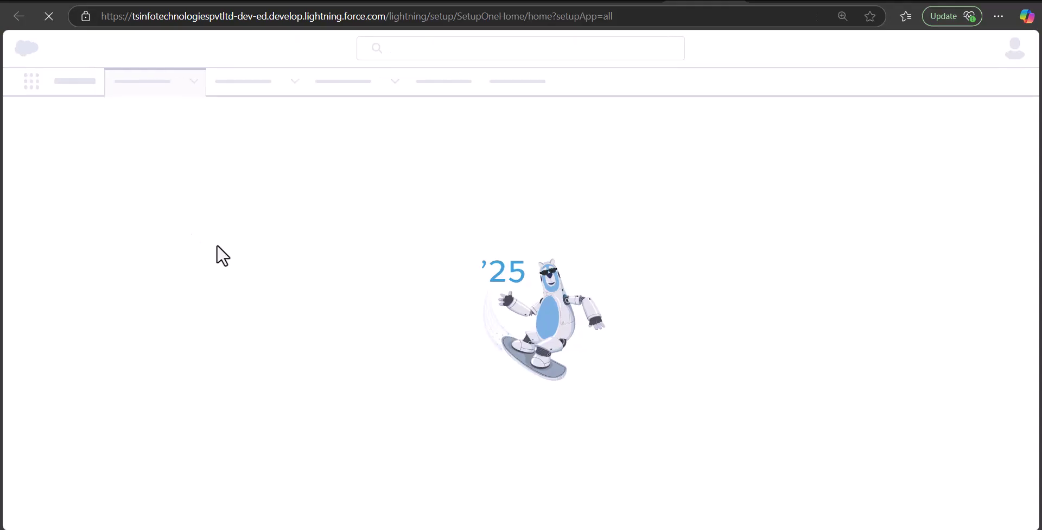
type("app bulder=")
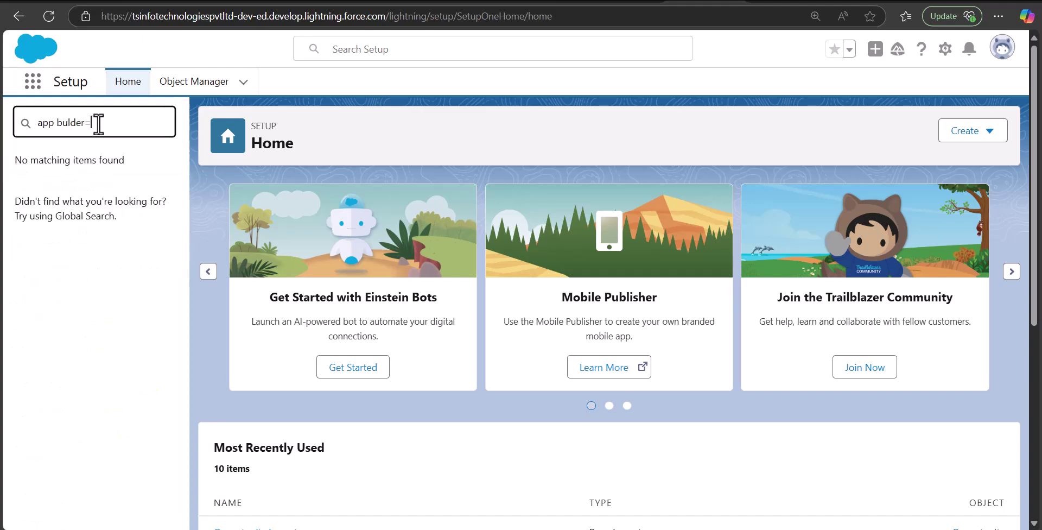
key("BackSpace")
key("BackSpace")
key("BackSpace")
key("BackSpace")
type("ilder")
left_click(79, 330)
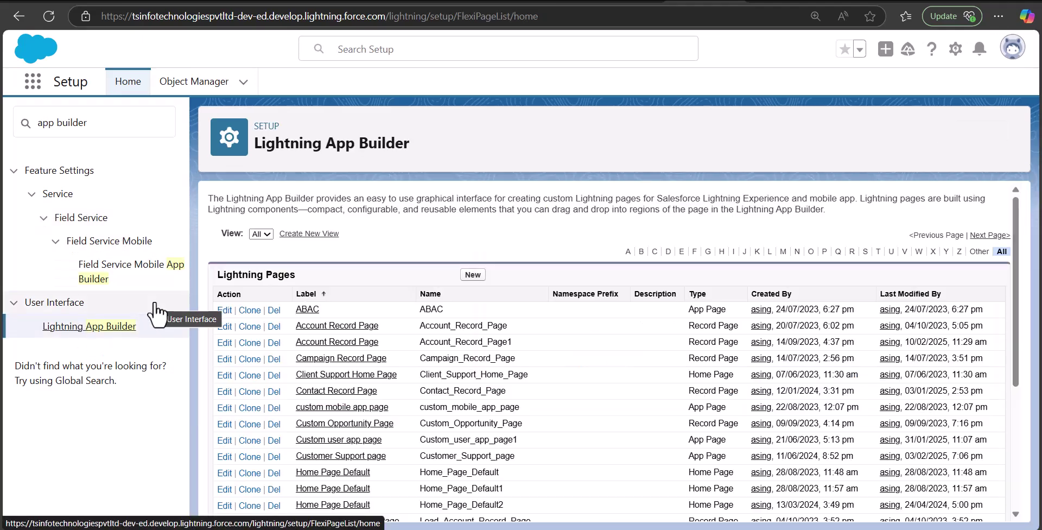
- Start a new Lightning page of the Record Page type
left_click(473, 276)
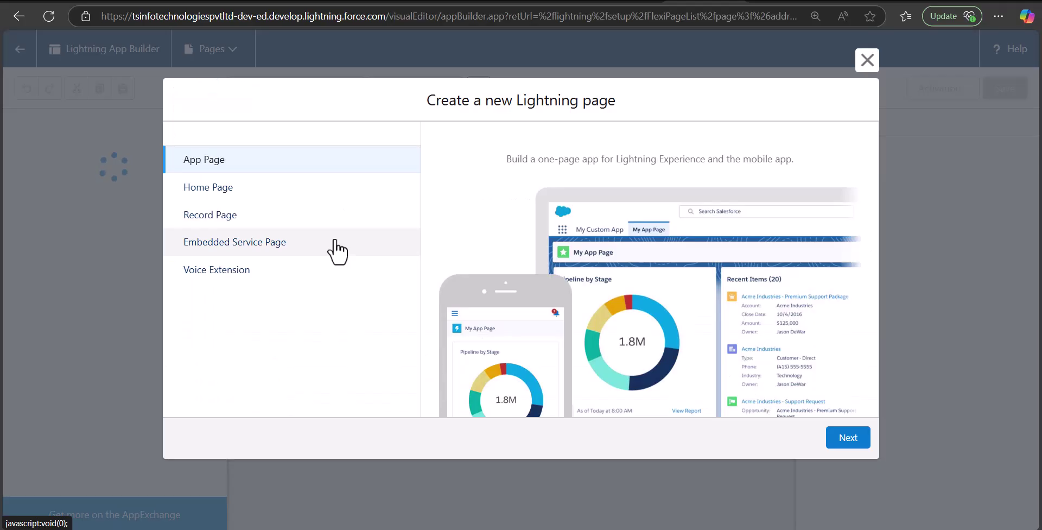
left_click(304, 227)
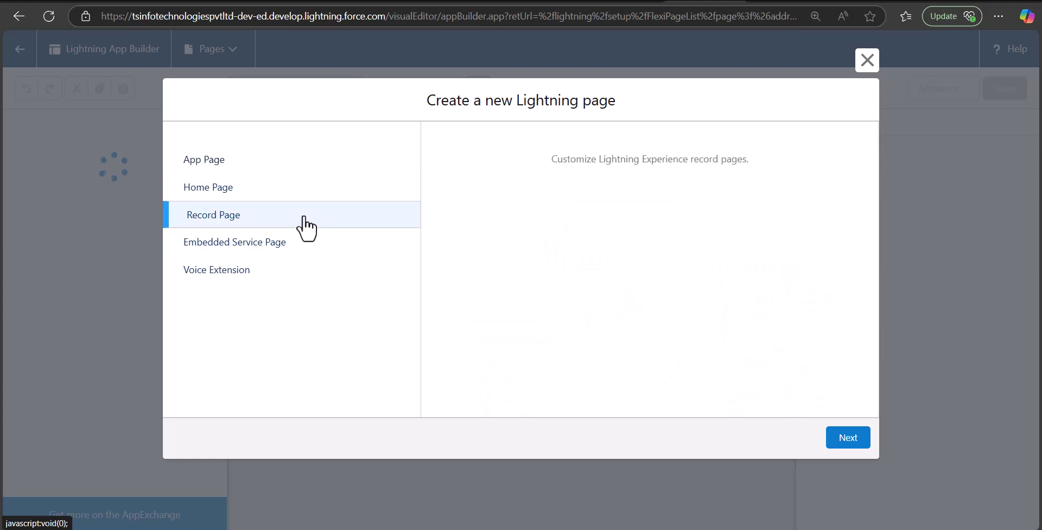
left_click(843, 441)
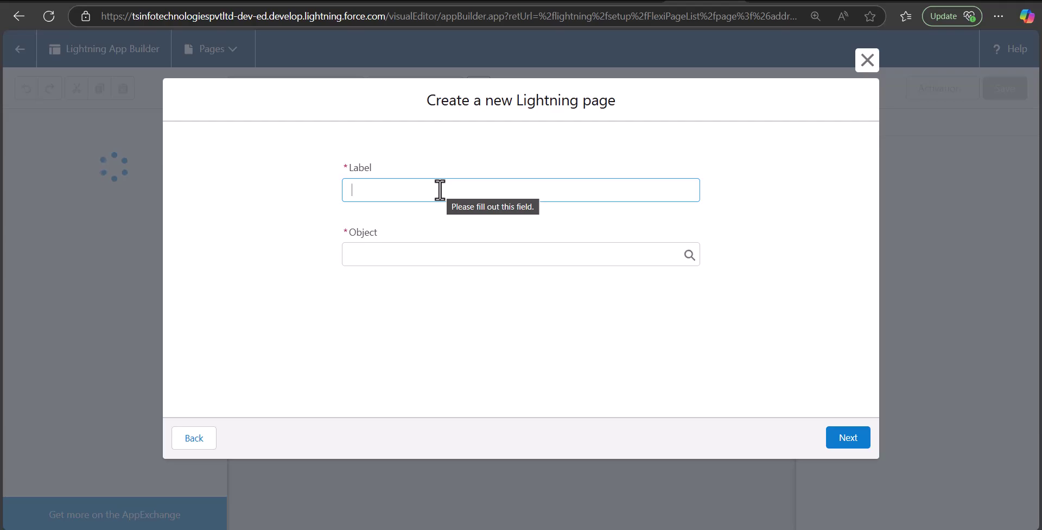
- Label the new record page "Lightning Opportunity" and assign it to the Opportunity object
type("Lightning Opportunity")
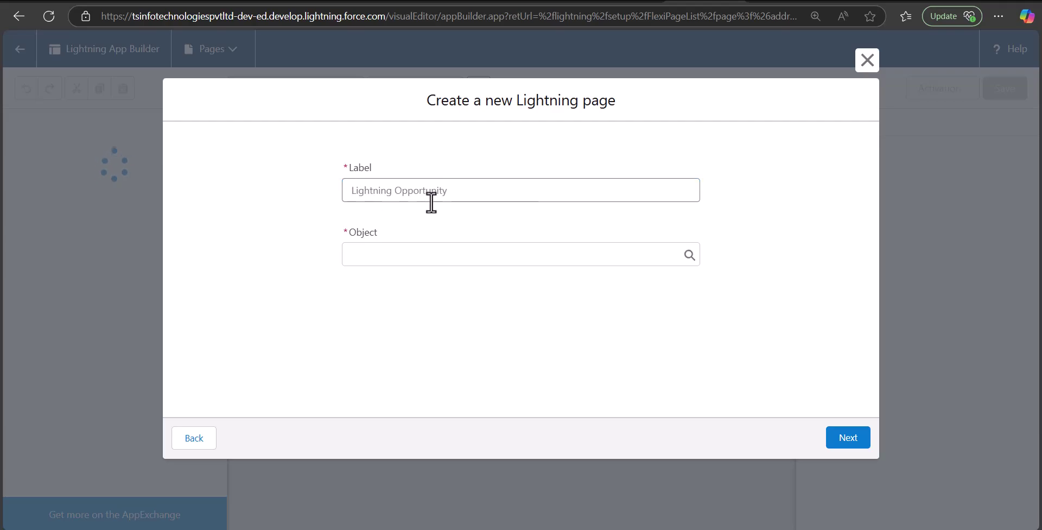
left_click(410, 259)
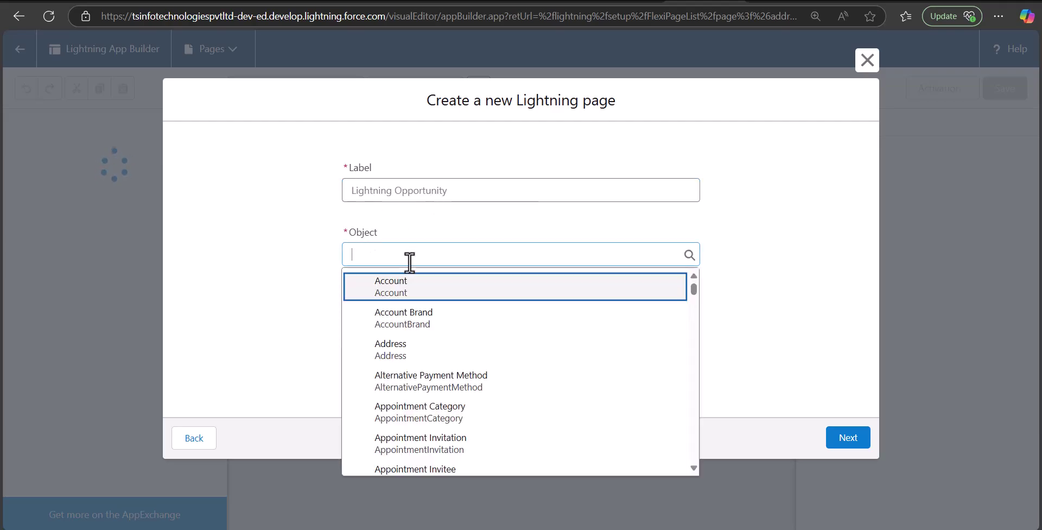
type("oppo")
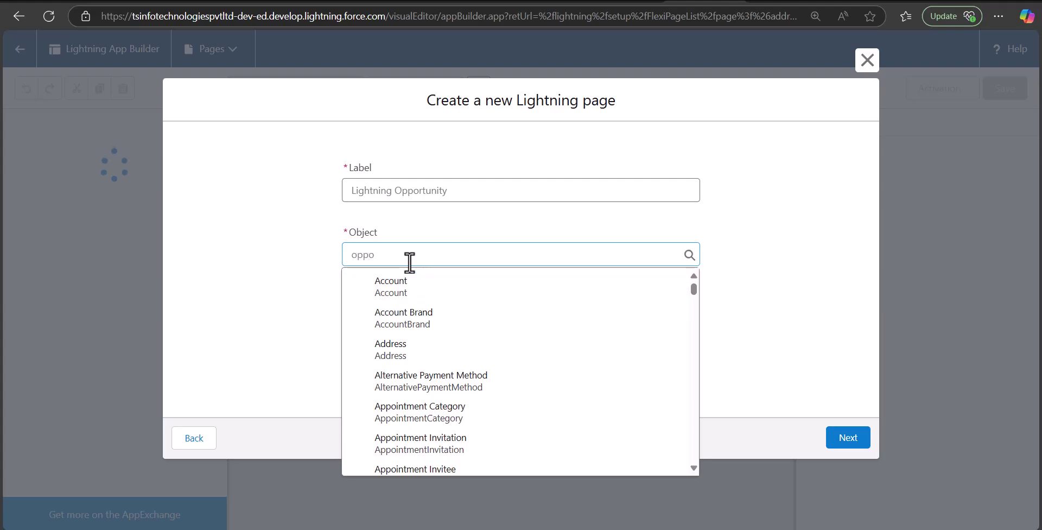
key("Return")
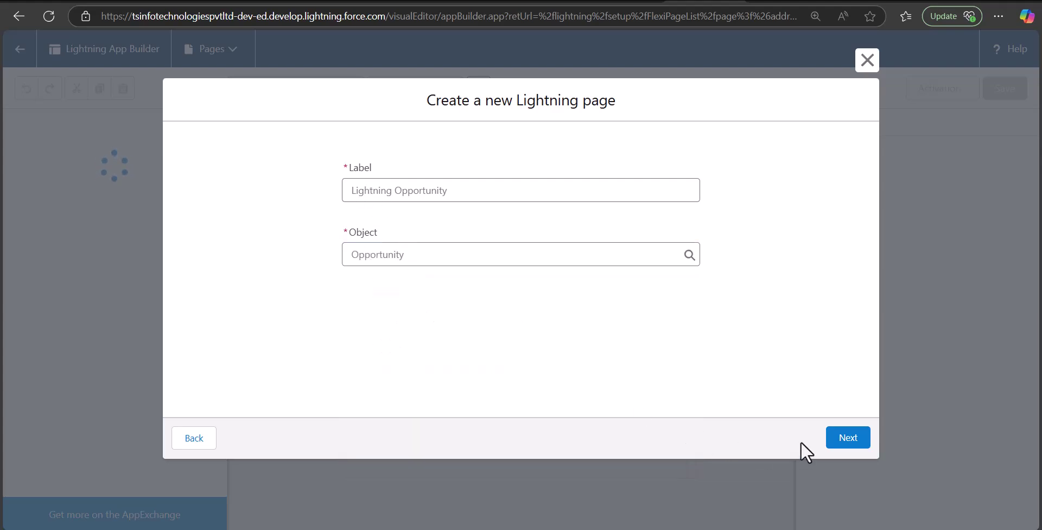
left_click(845, 443)
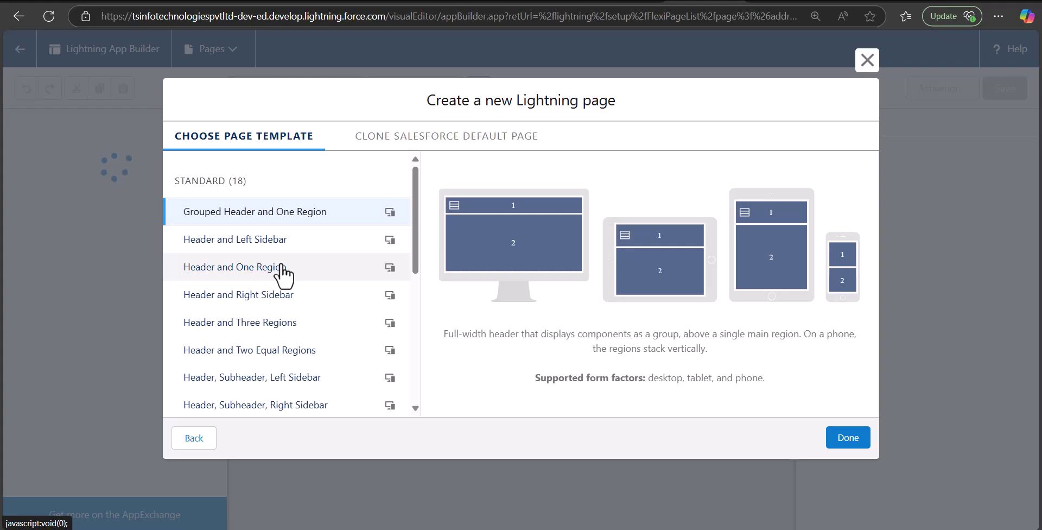
- Review the cloneable default pages, and create the page from the Header and Two Equal Regions template
left_click(404, 146)
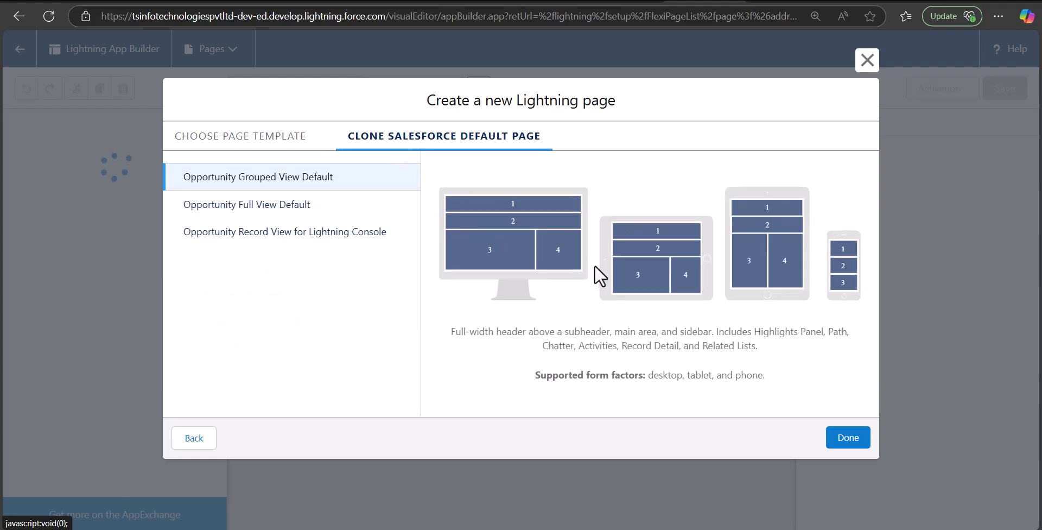
left_click(254, 142)
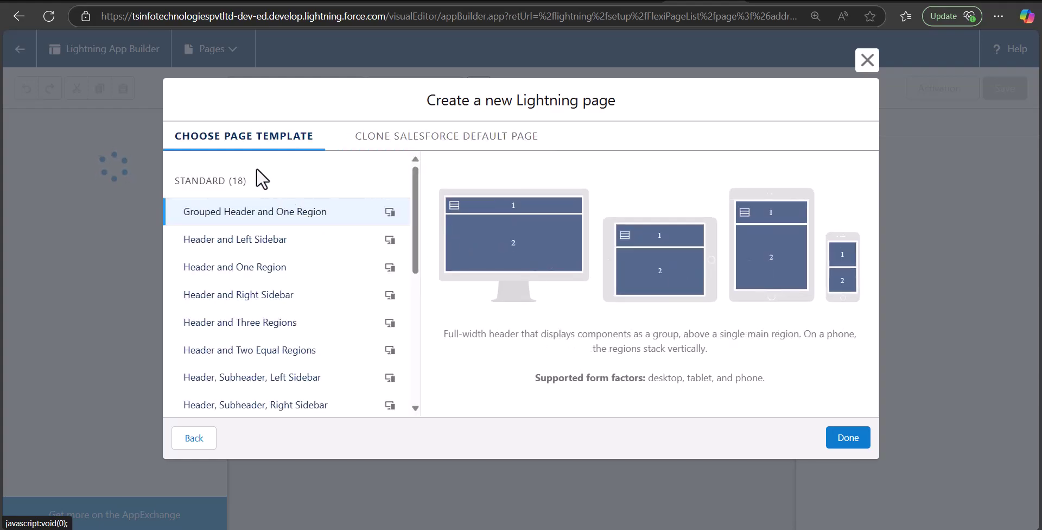
scroll(247, 285, "down", 3)
left_click(247, 217)
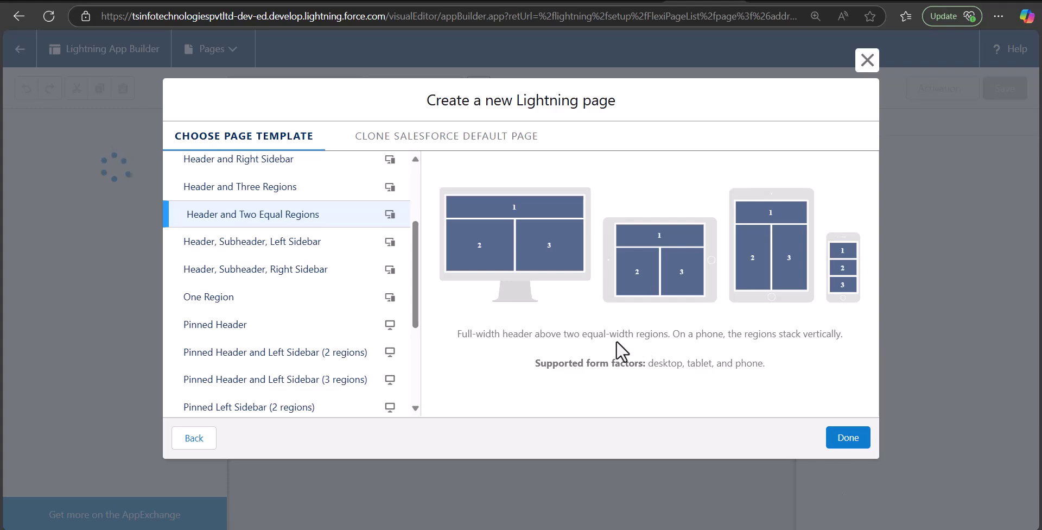
left_click(845, 441)
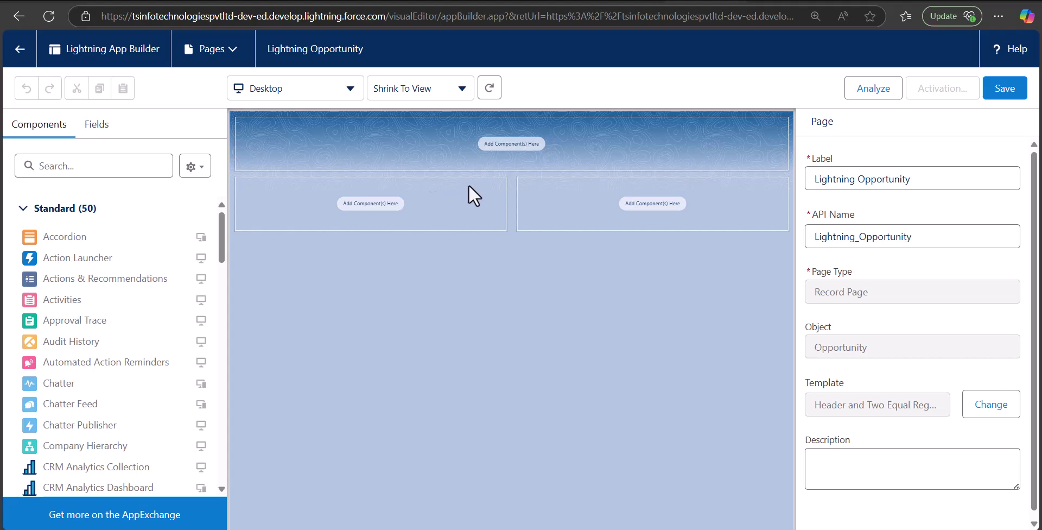
- Find the Highlights Panel component by searching for "high" and place it in the page's header region
left_click(114, 171)
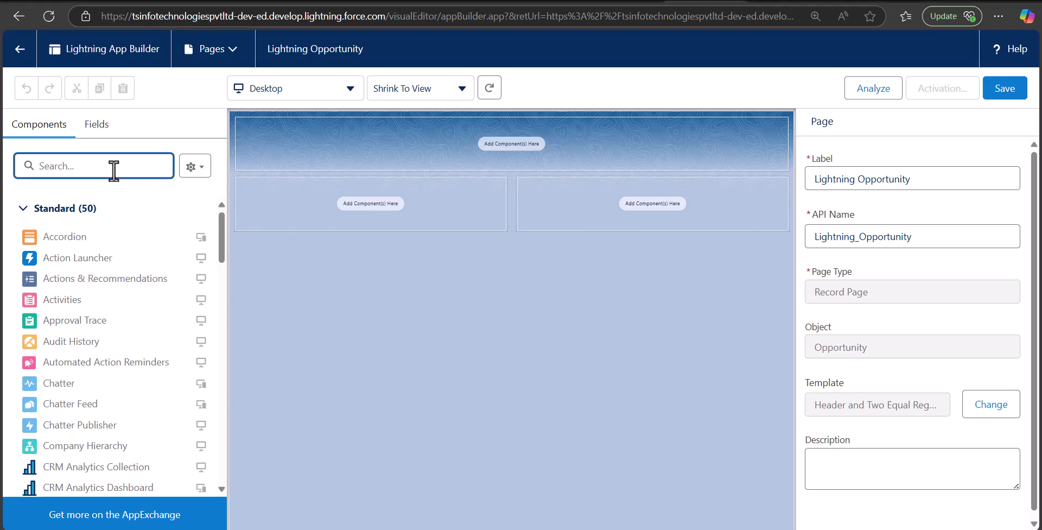
type("high")
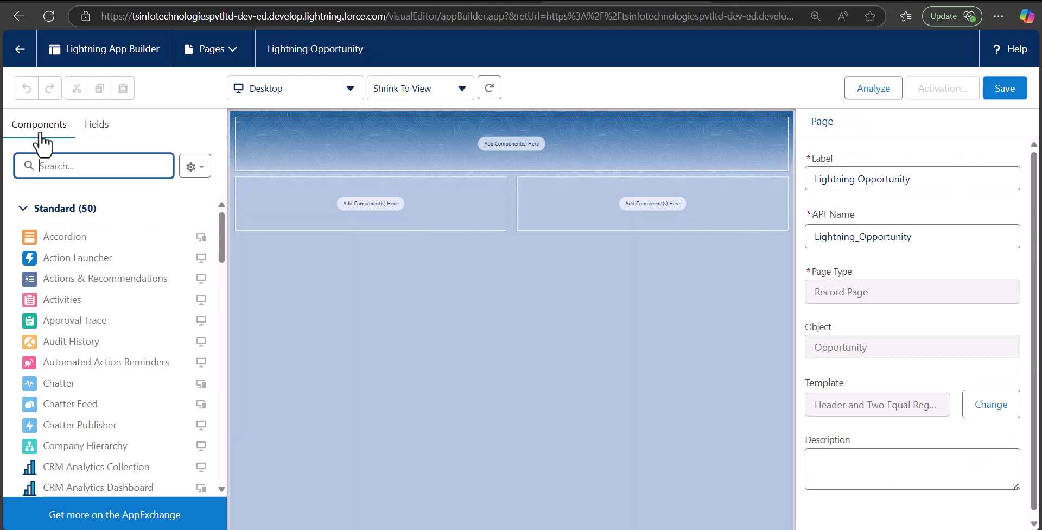
type("hight")
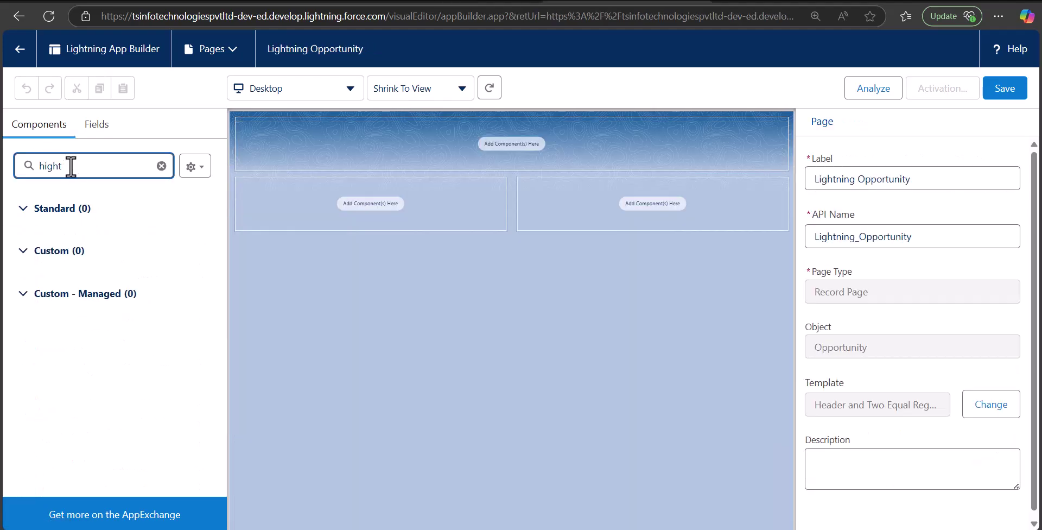
key("BackSpace")
left_click(84, 196)
left_click_drag(68, 234, 288, 149)
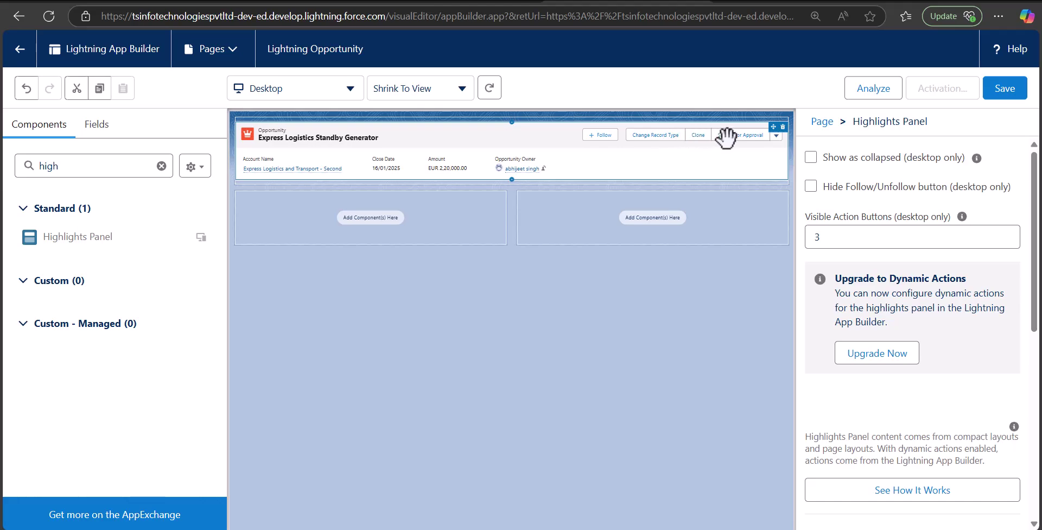
- Try 5 visible action buttons on the Highlights Panel, and restore the number to 3
left_click(829, 234)
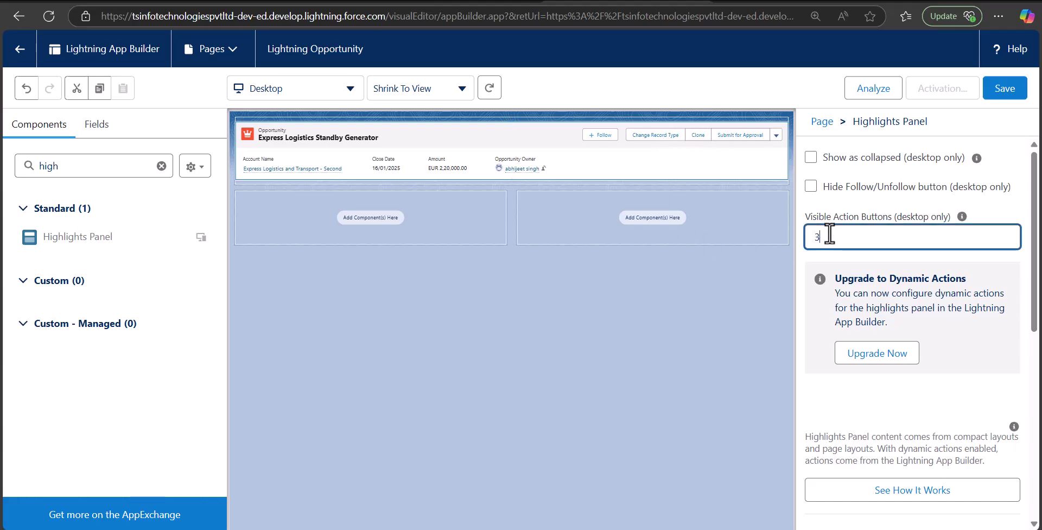
key("BackSpace")
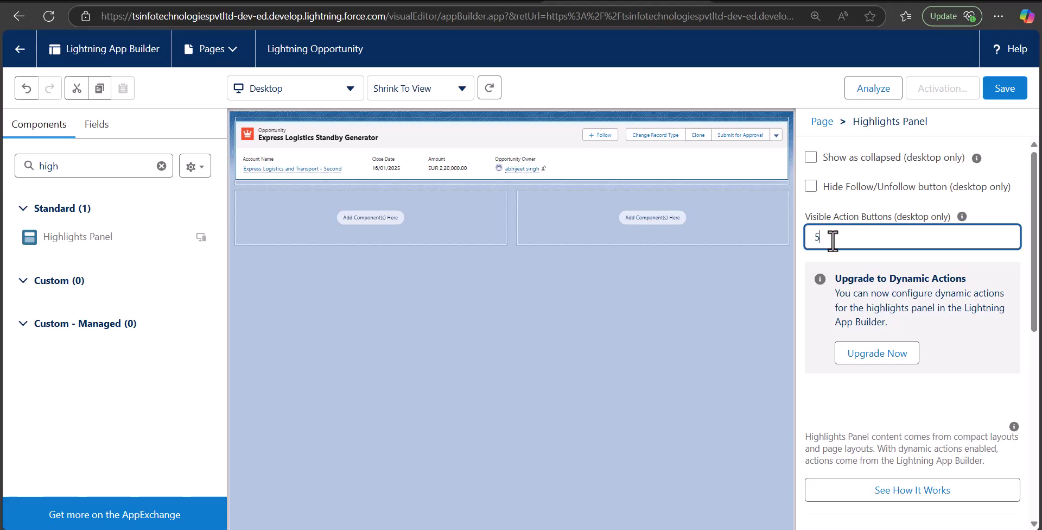
left_click(787, 278)
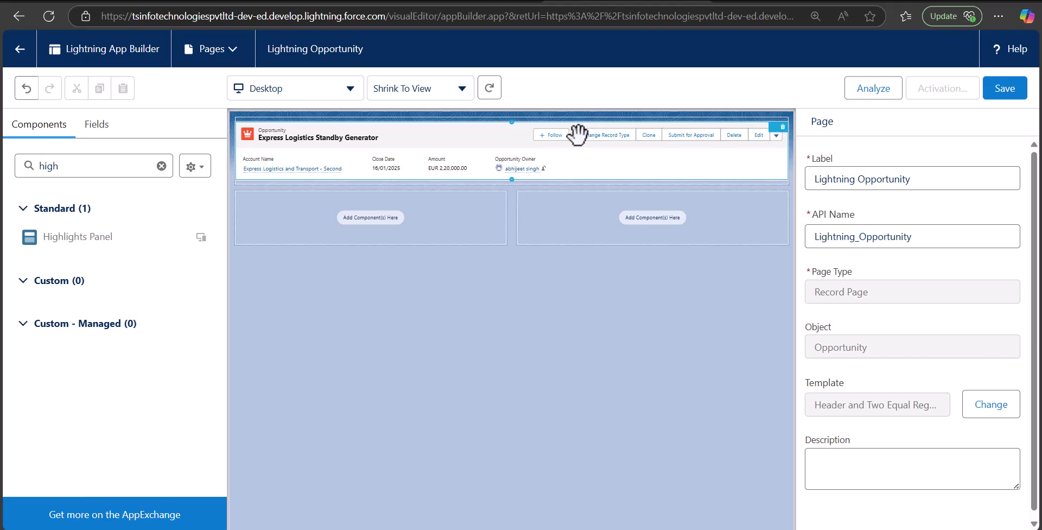
left_click(743, 136)
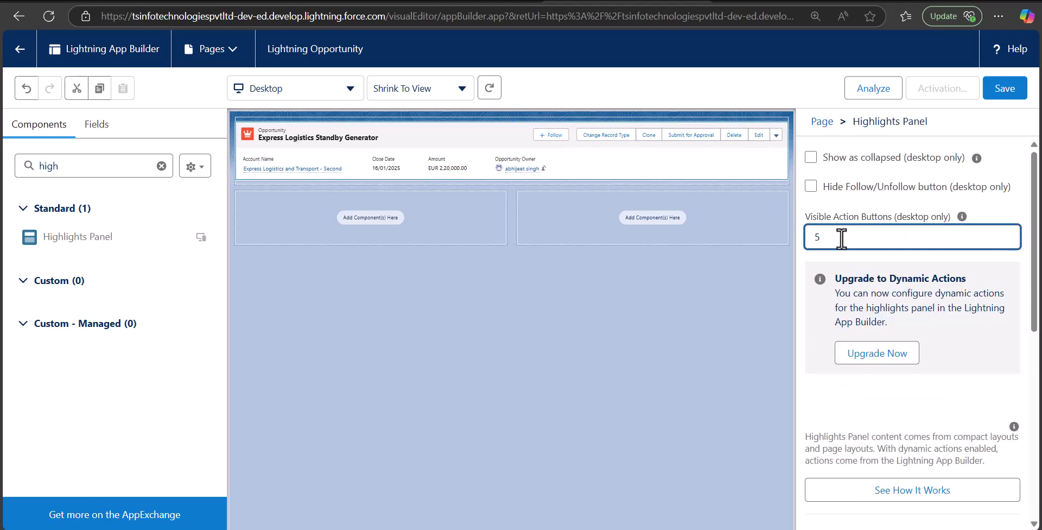
left_click(842, 238)
type("3")
left_click(780, 312)
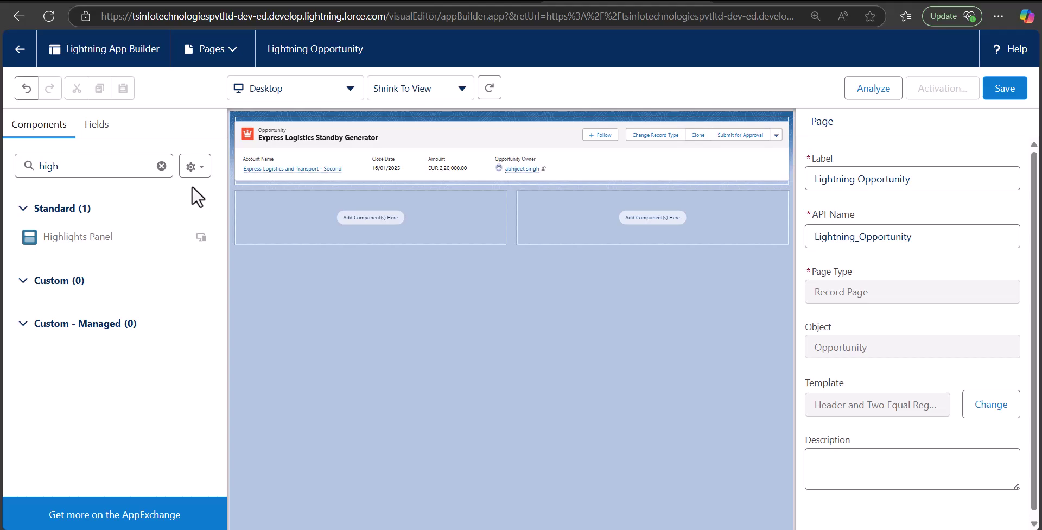
- Search the components for "path", add Path beneath the Highlights Panel, and check its format options, keeping Linear
left_click_drag(93, 166, 19, 167)
key("BackSpace")
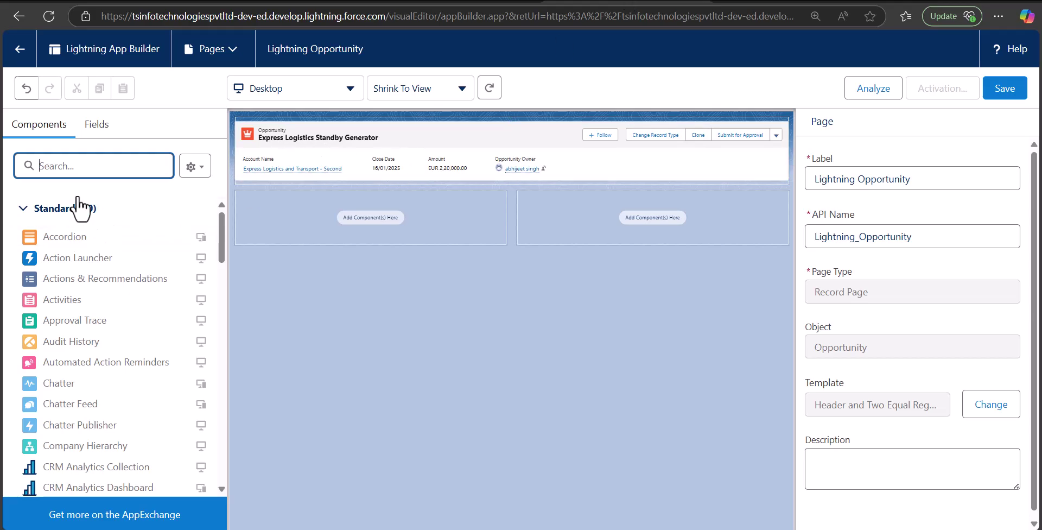
type("path")
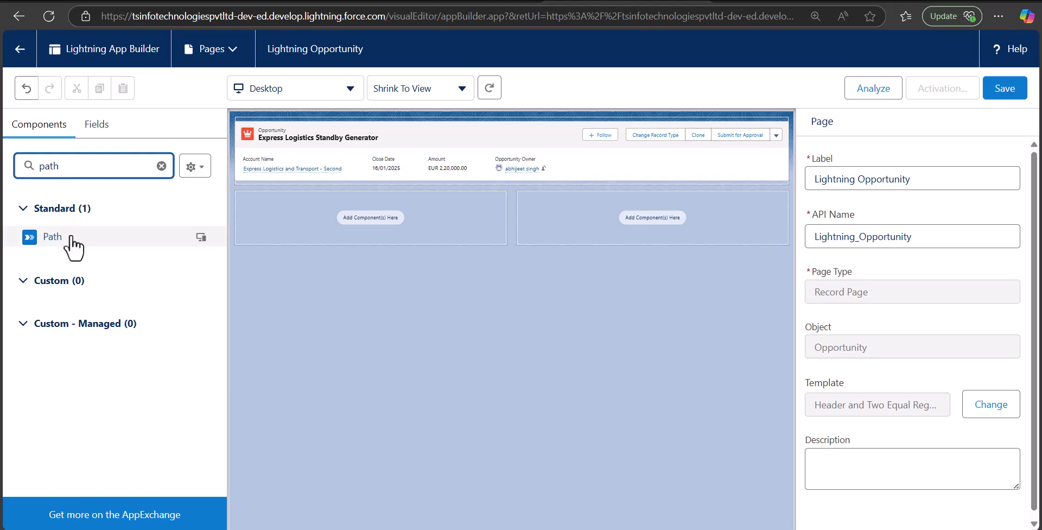
left_click_drag(72, 239, 334, 175)
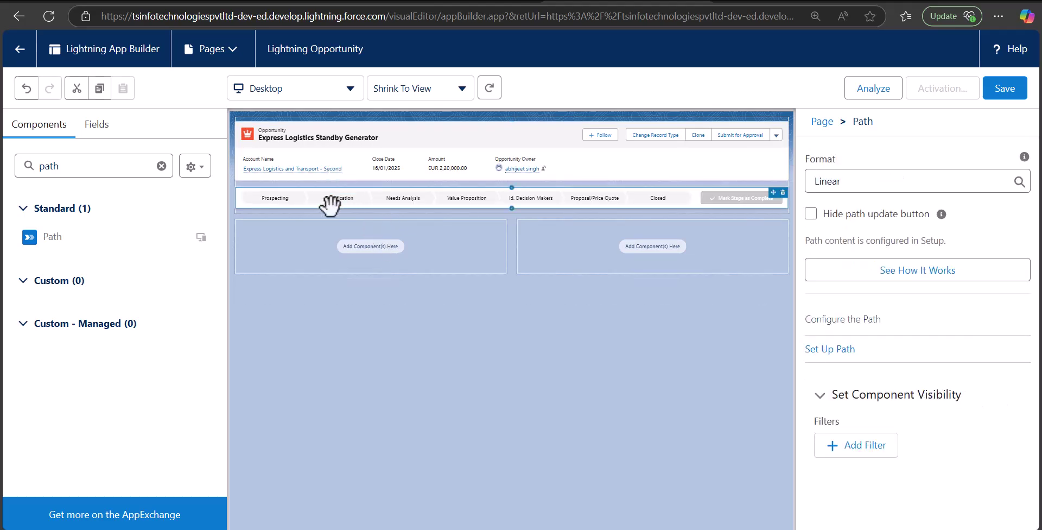
left_click(878, 185)
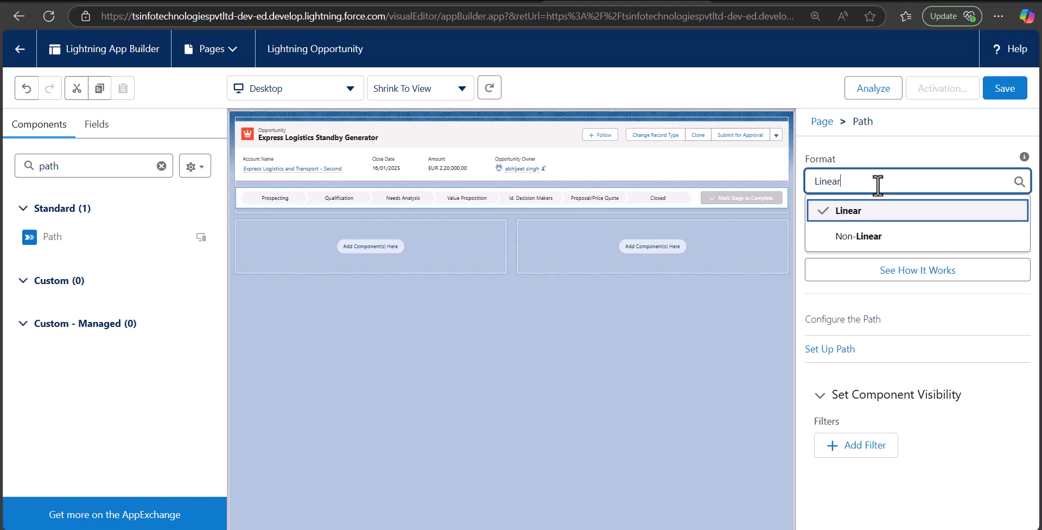
left_click(714, 306)
left_click(673, 199)
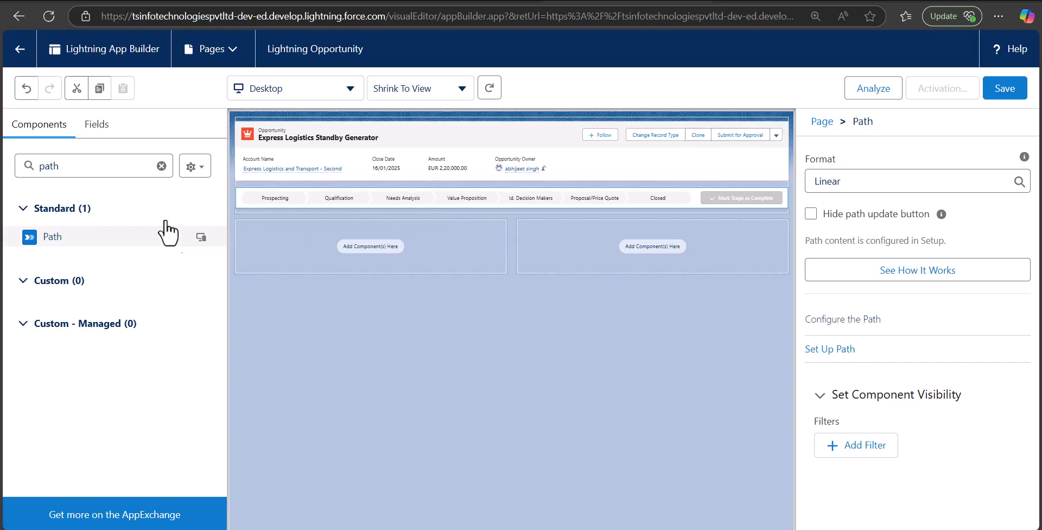
- Search the components for "tabs", add Tabs to the left region below the header, and show its Details tab
left_click_drag(86, 167, 35, 165)
key("BackSpace")
type("tabs")
left_click_drag(51, 239, 305, 244)
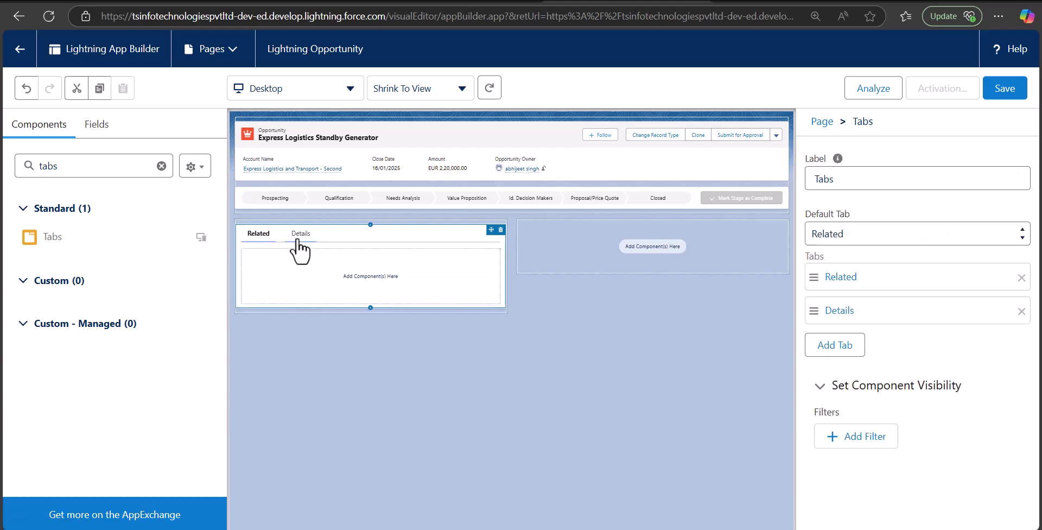
left_click(298, 235)
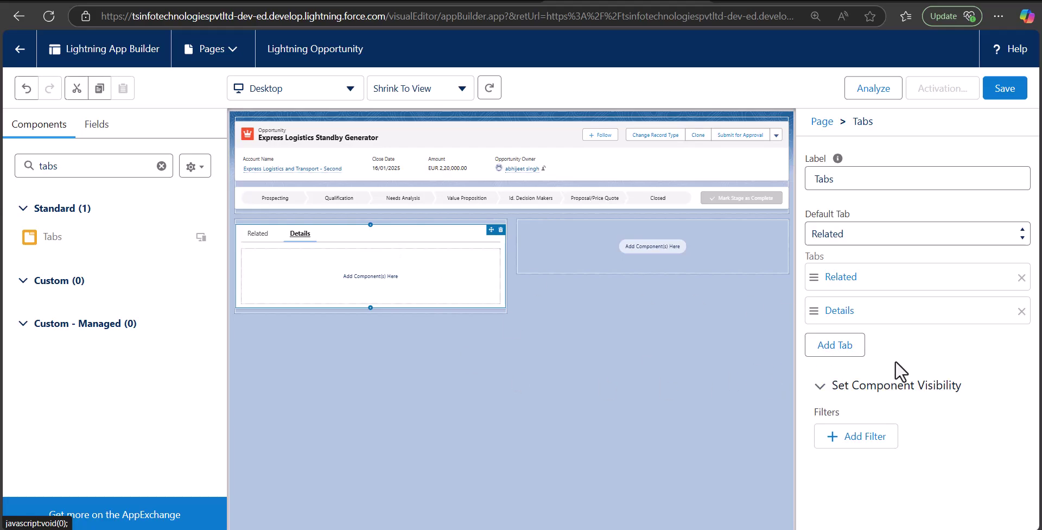
- Add a third tab to the Tabs component and set its label to Activities
left_click(836, 348)
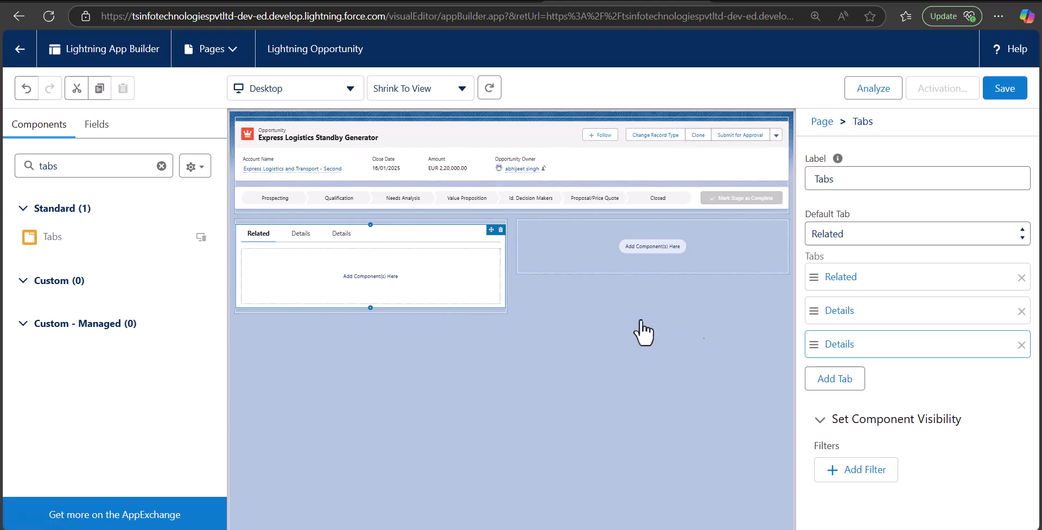
left_click(847, 350)
left_click(842, 348)
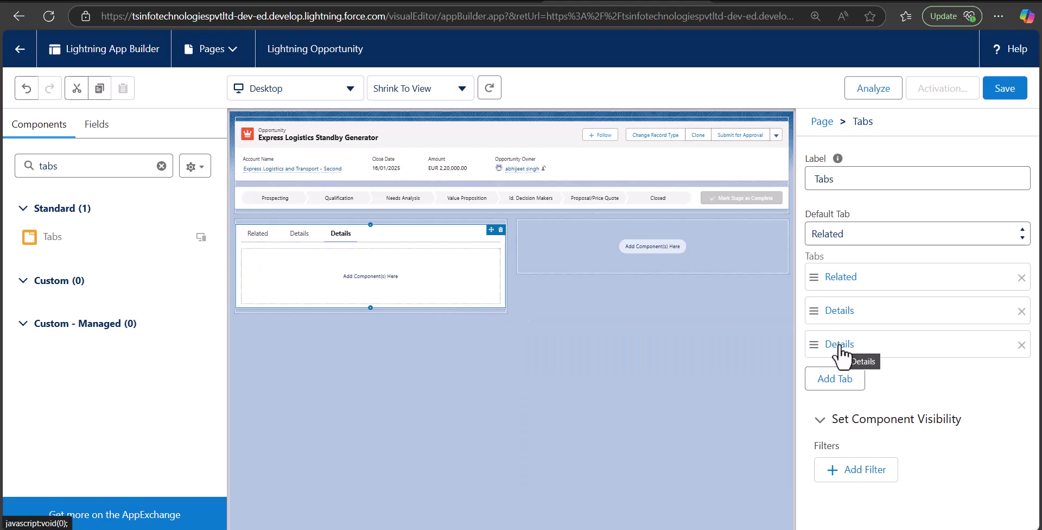
left_click(841, 347)
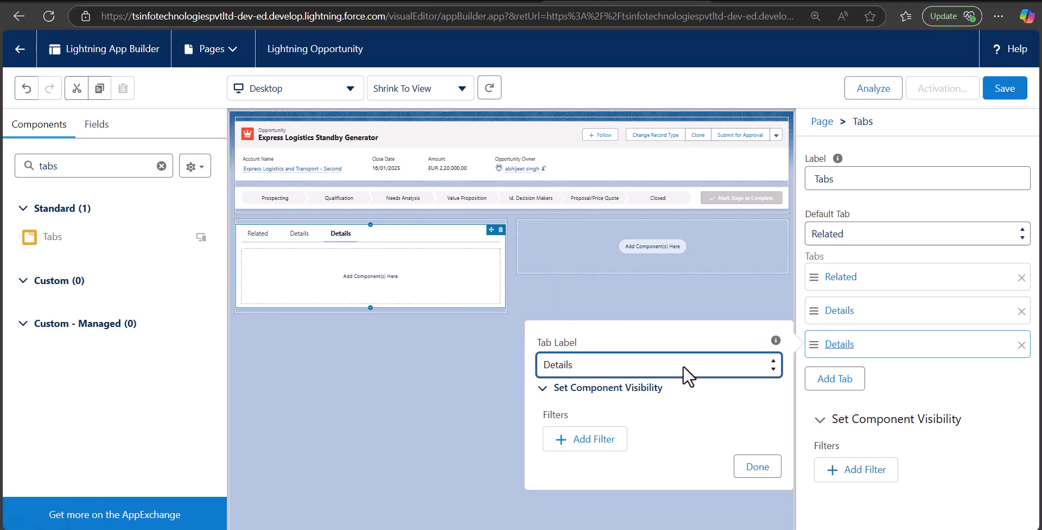
left_click(651, 364)
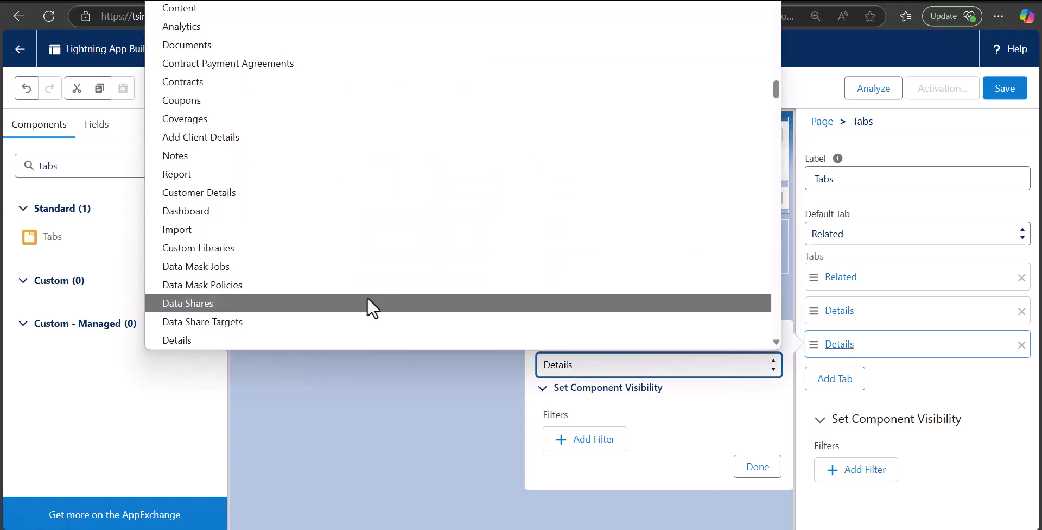
key("a")
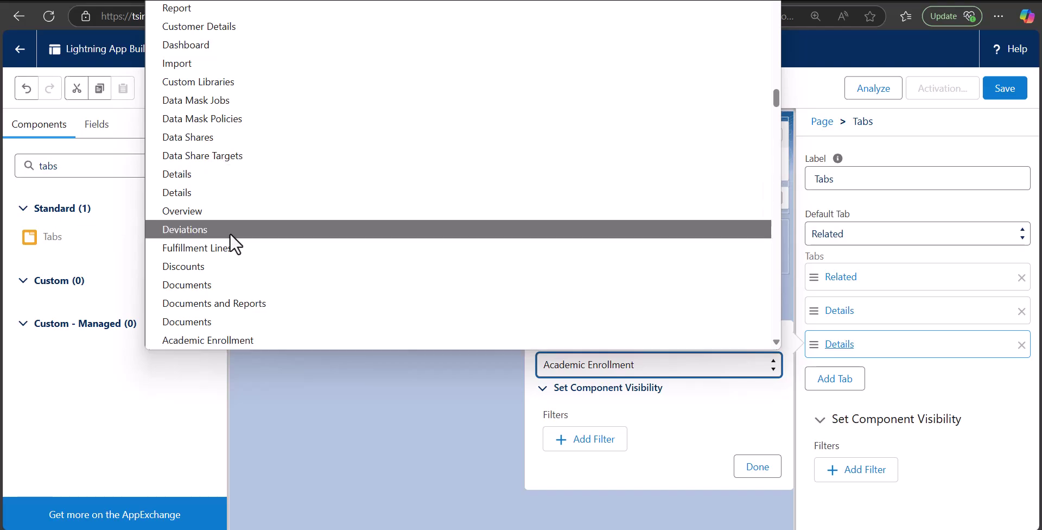
scroll(212, 326, "down", 2)
key("Up")
key("Return")
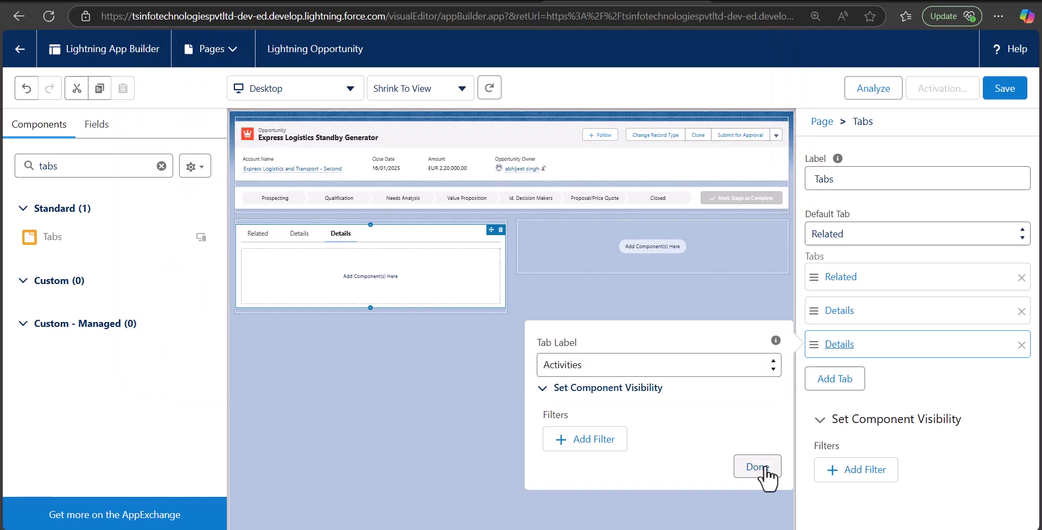
left_click(765, 467)
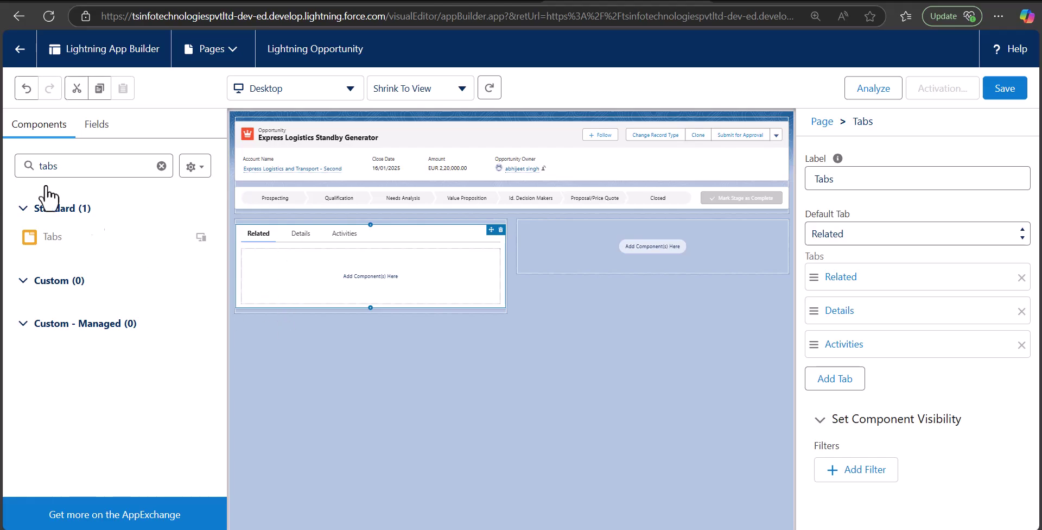
- Search the components for "related" and add Related Lists to the Related tab
left_click(96, 124)
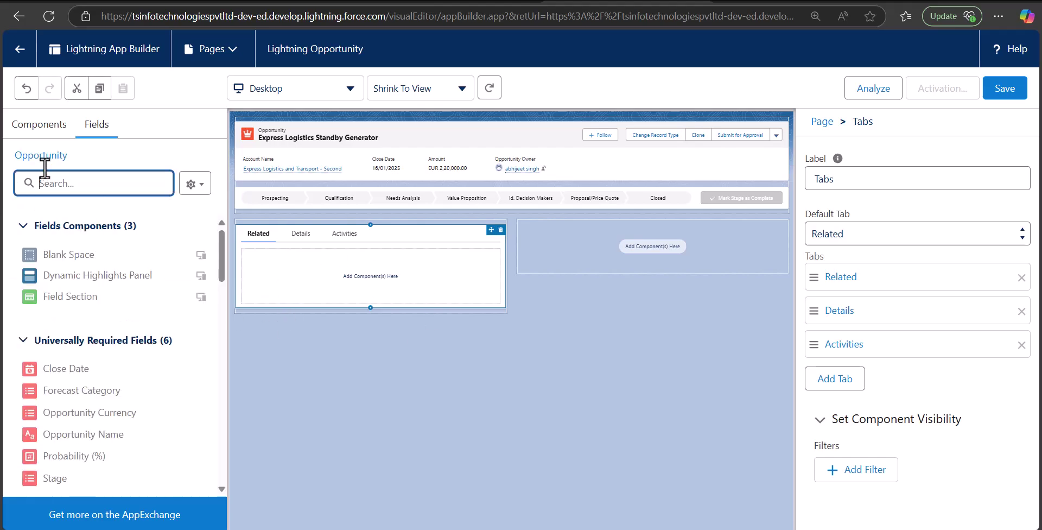
left_click(41, 126)
left_click_drag(74, 165, 2, 166)
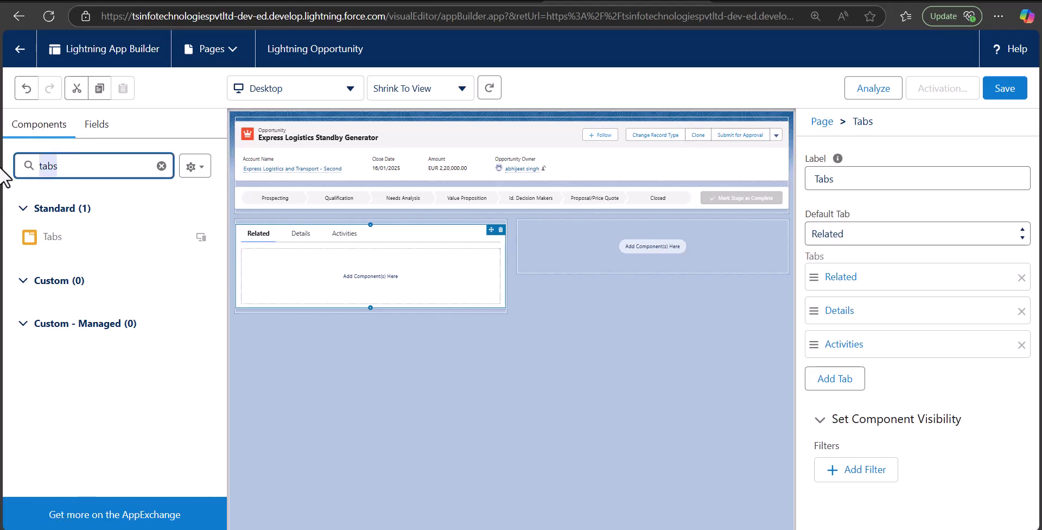
type("related")
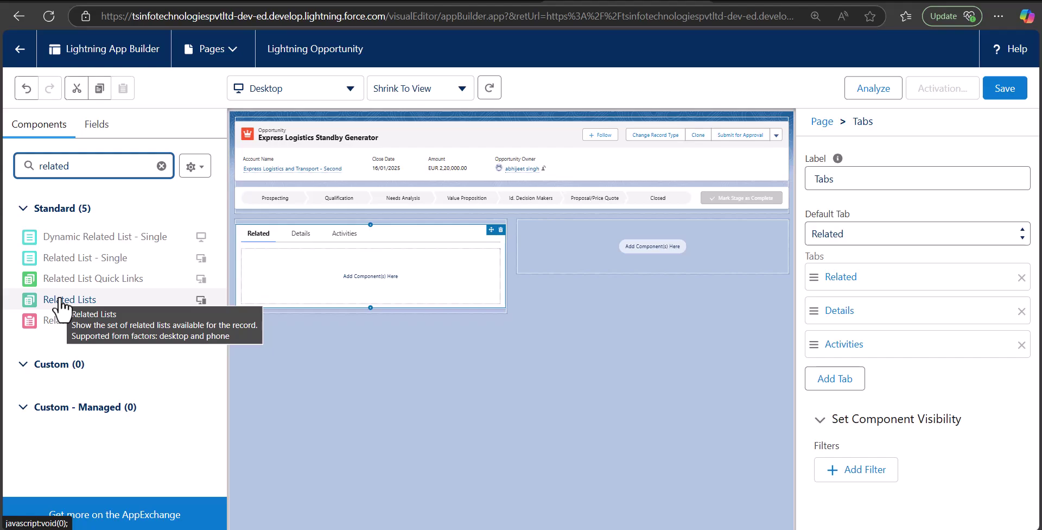
left_click_drag(47, 300, 282, 263)
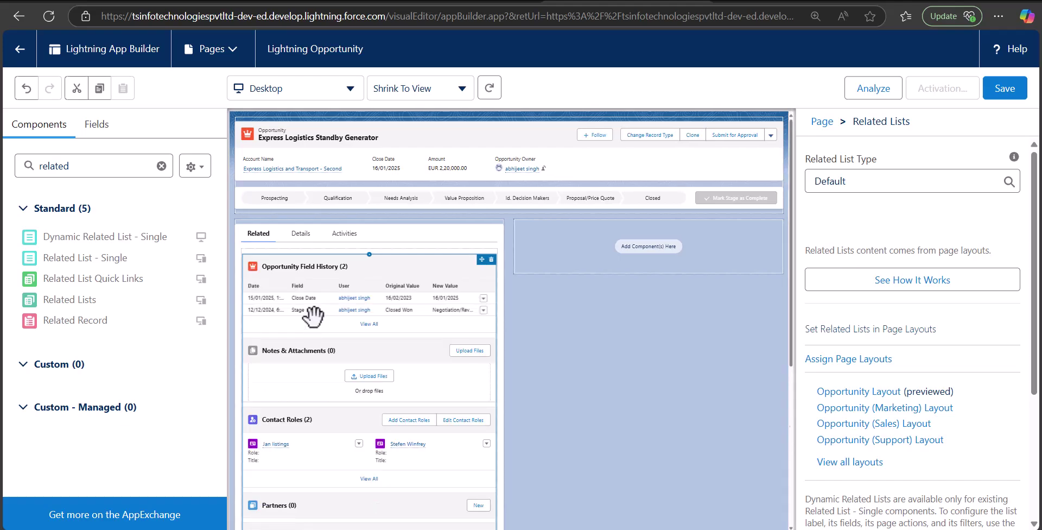
scroll(325, 199, "down", 1)
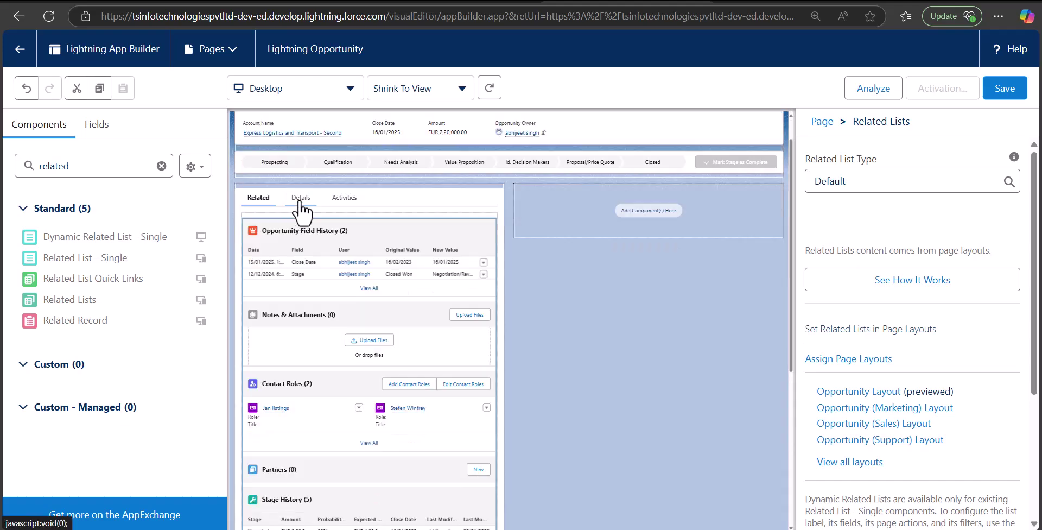
- Show the Details tab, search the components for "deta", and add Record Detail to that tab
left_click(301, 200)
left_click_drag(74, 166, 23, 168)
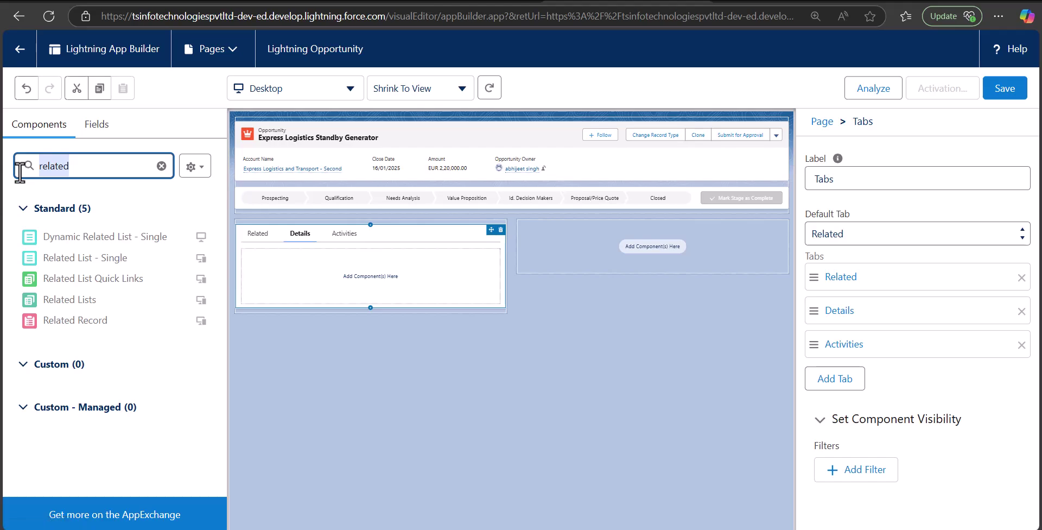
type("deta")
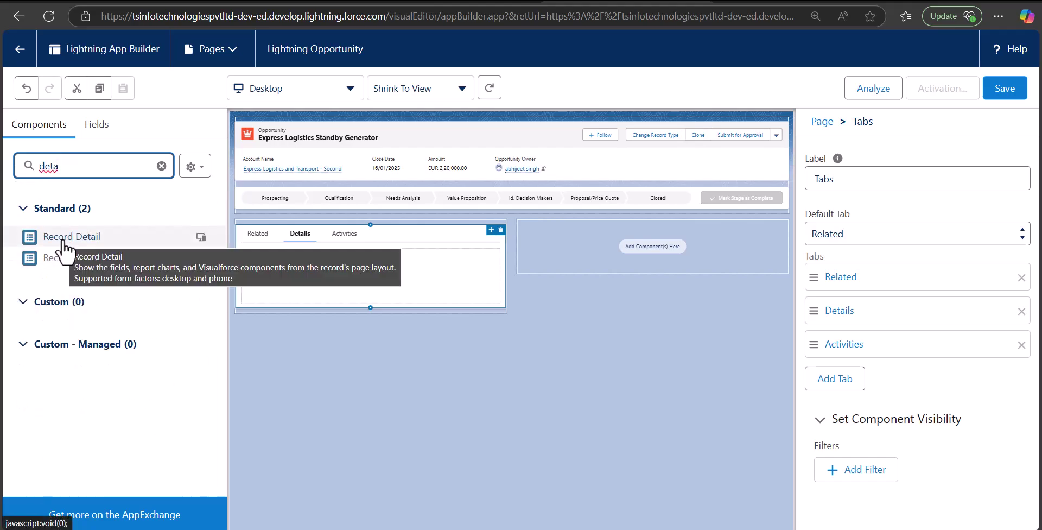
left_click_drag(59, 239, 298, 271)
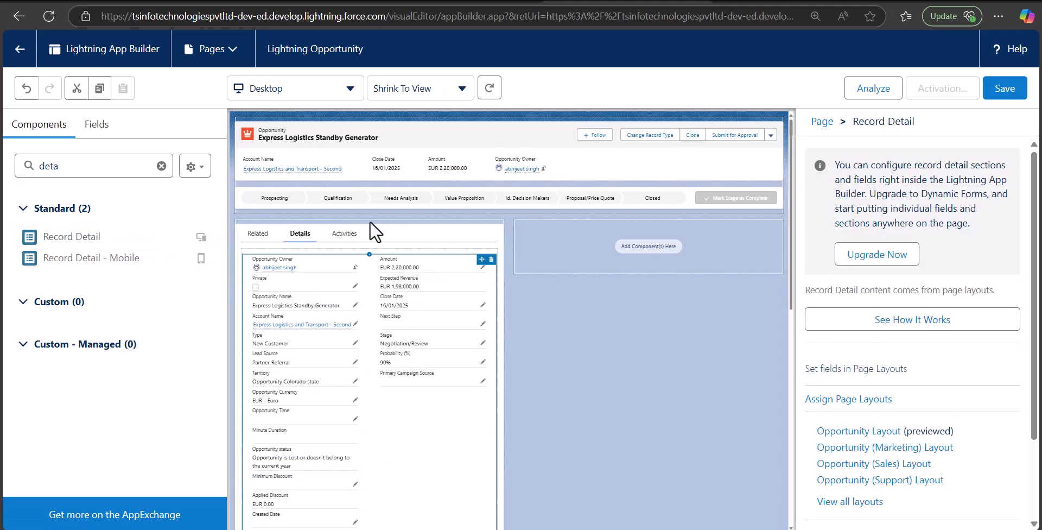
- Show the Activities tab, search the components for "activ", and add the Activities component to that tab
left_click(337, 237)
double_click(57, 166)
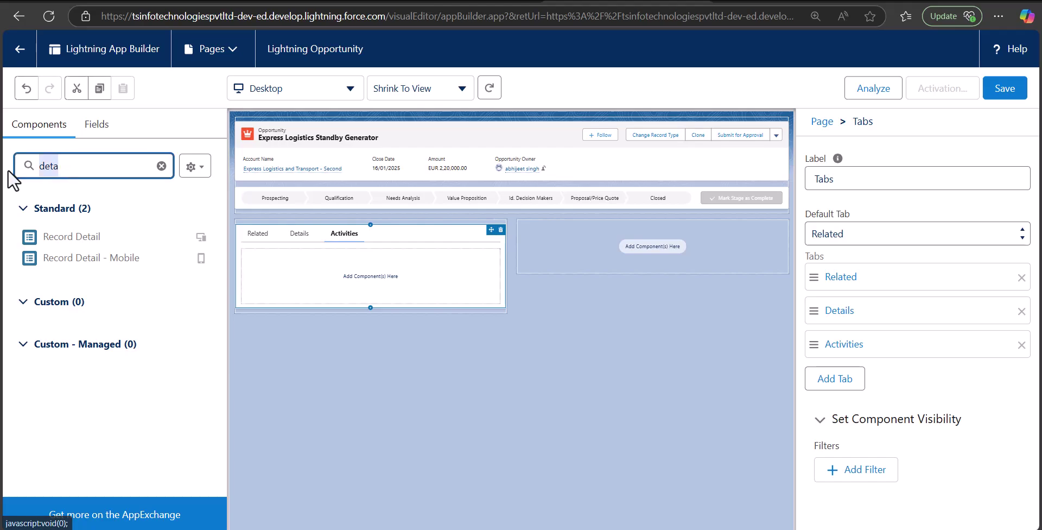
type("activ")
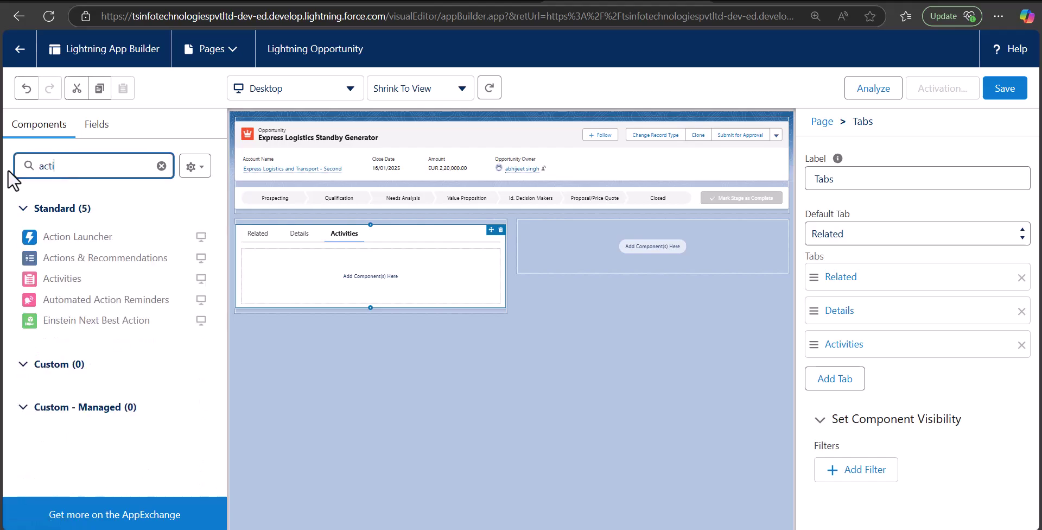
left_click_drag(63, 239, 307, 259)
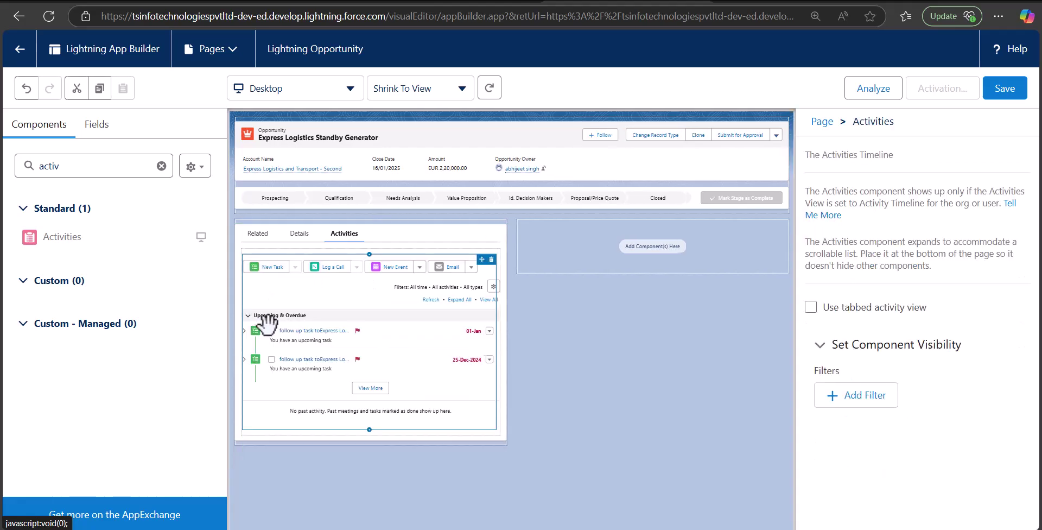
- Review the contents of the Related, Details, and Activities tabs, ending on Related
left_click(297, 233)
left_click(266, 236)
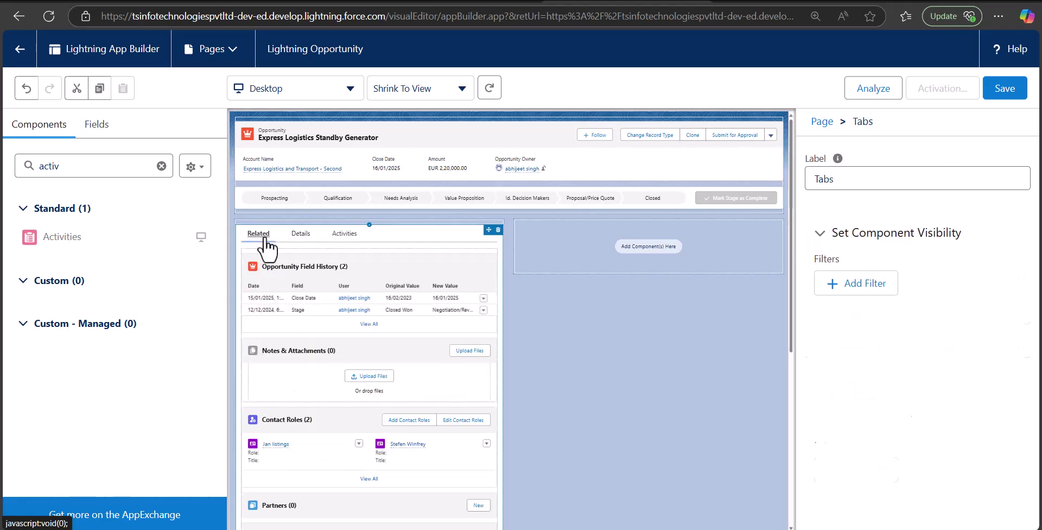
left_click(300, 234)
left_click(344, 235)
left_click(301, 235)
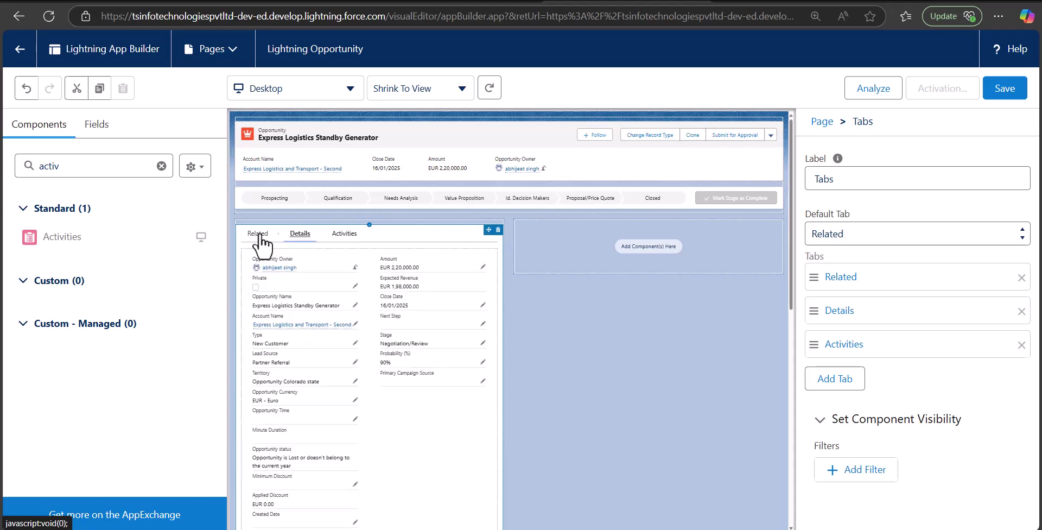
left_click(259, 233)
- Search the components for "chatter" and add Chatter to the empty region beside the Tabs component
left_click(633, 257)
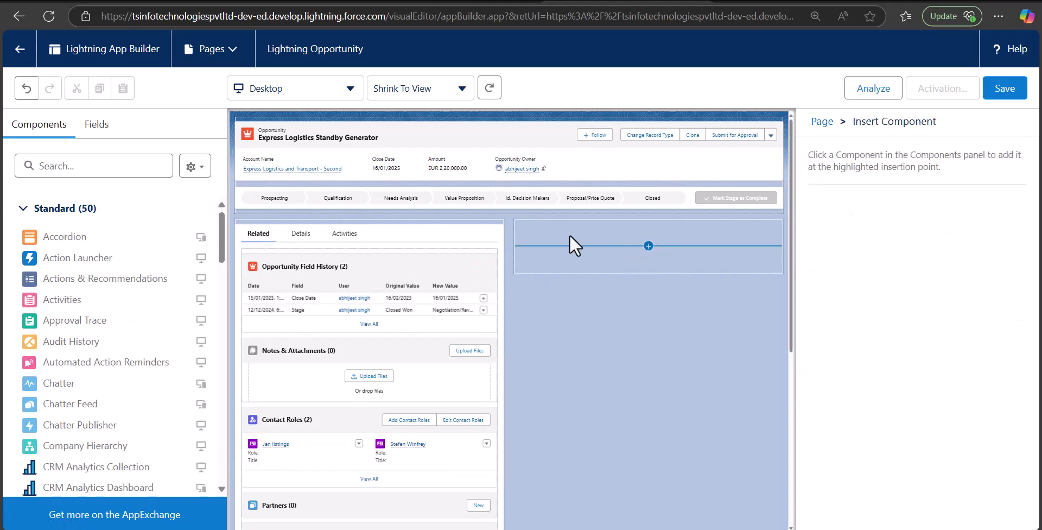
left_click(604, 287)
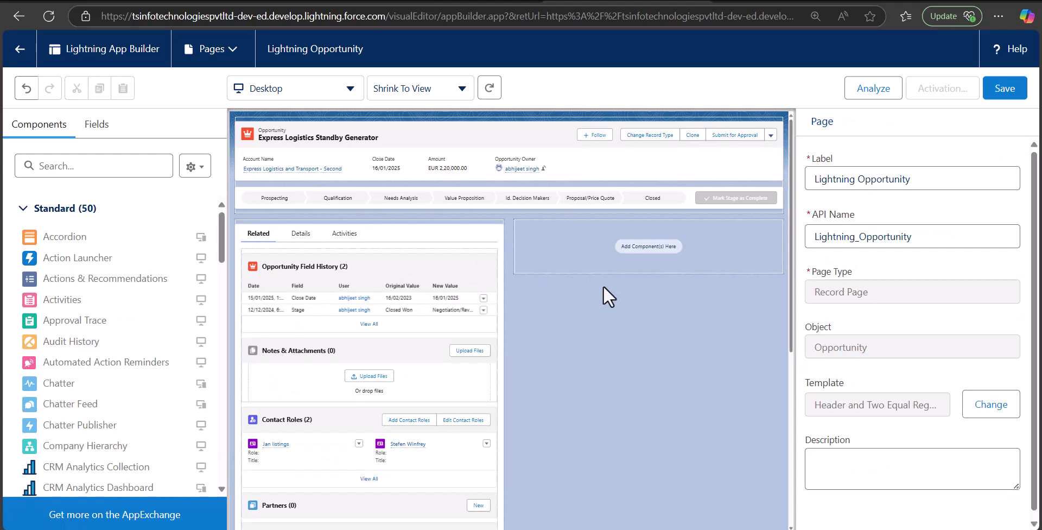
left_click(89, 171)
type("cah")
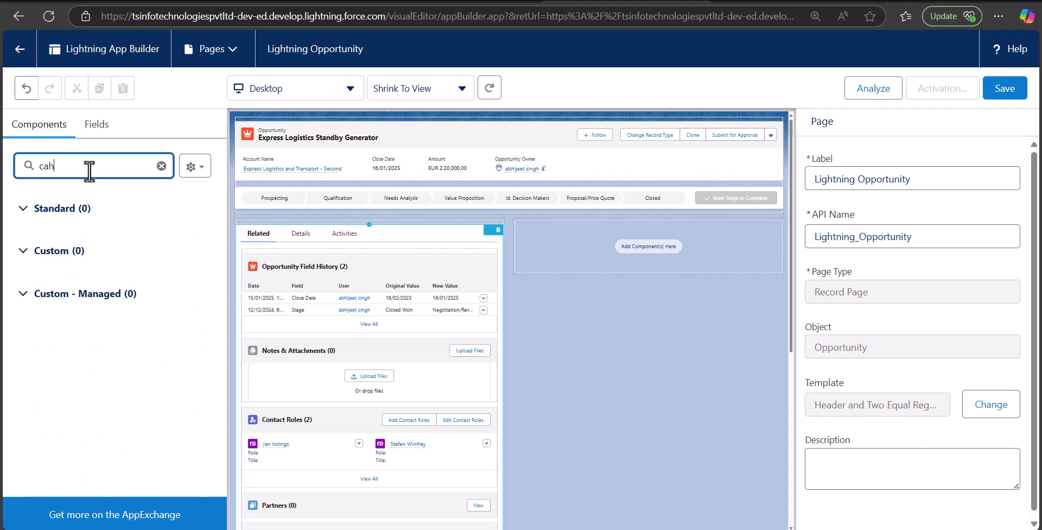
type("tter")
key("ctrl+a")
type("chatter")
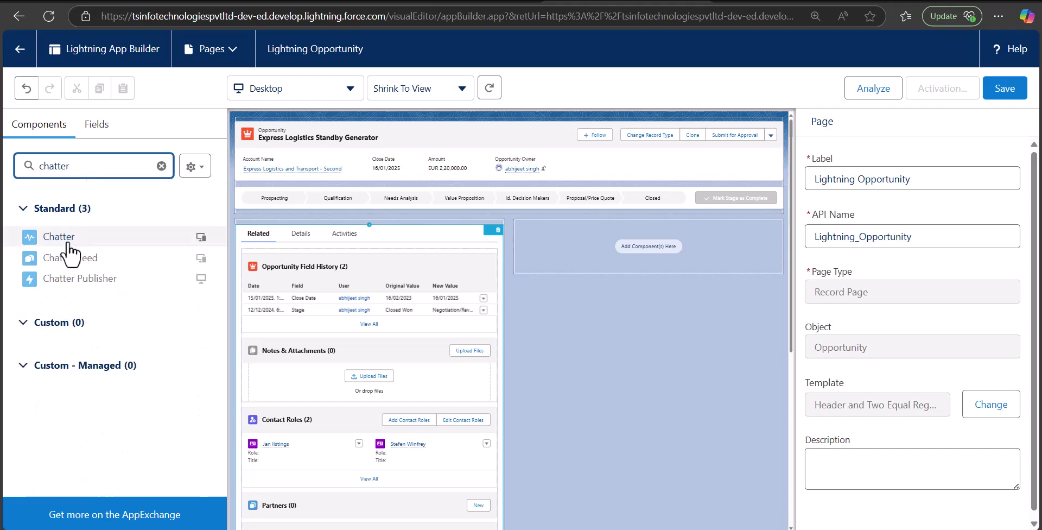
left_click_drag(59, 249, 540, 233)
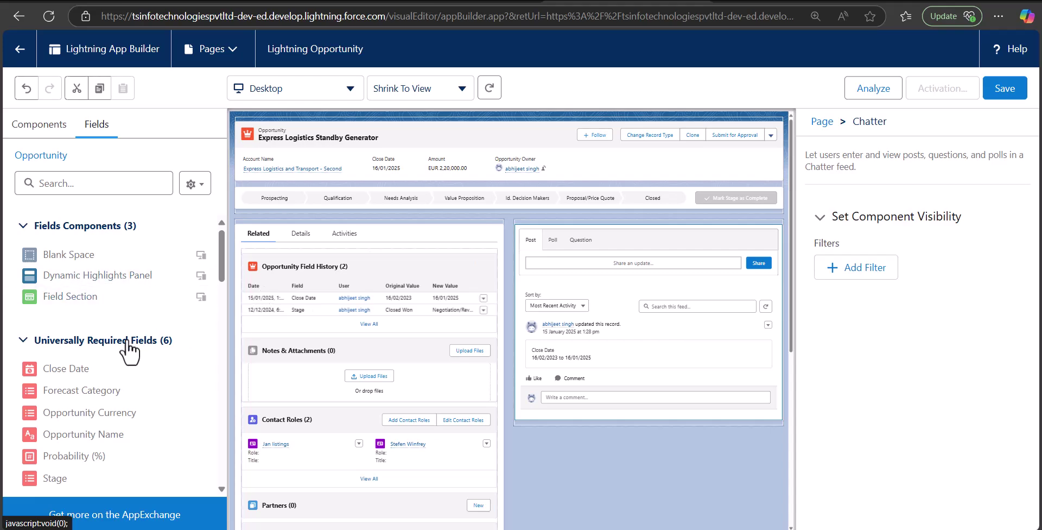
- Try to place the Alternate Address field directly on the page
scroll(133, 353, "down", 5)
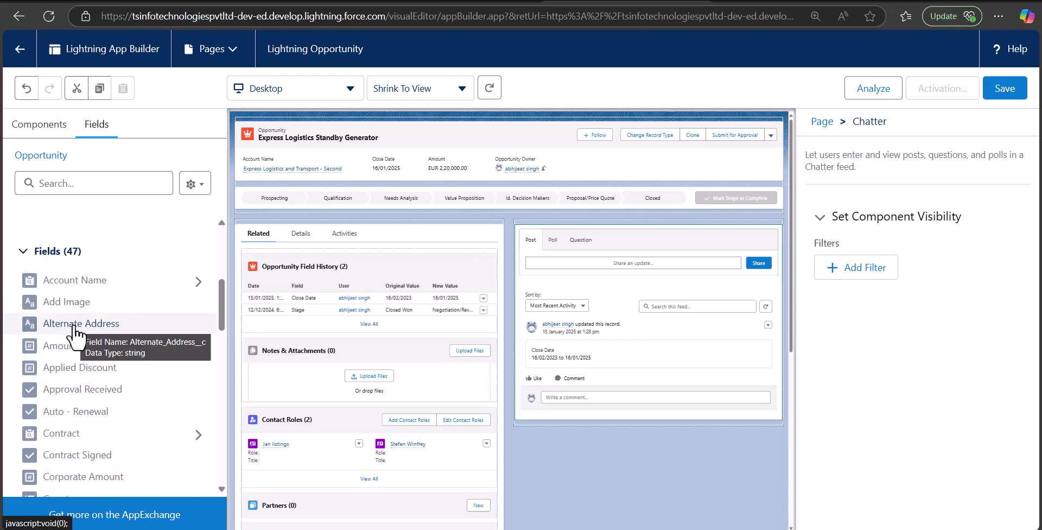
left_click_drag(76, 337, 42, 301)
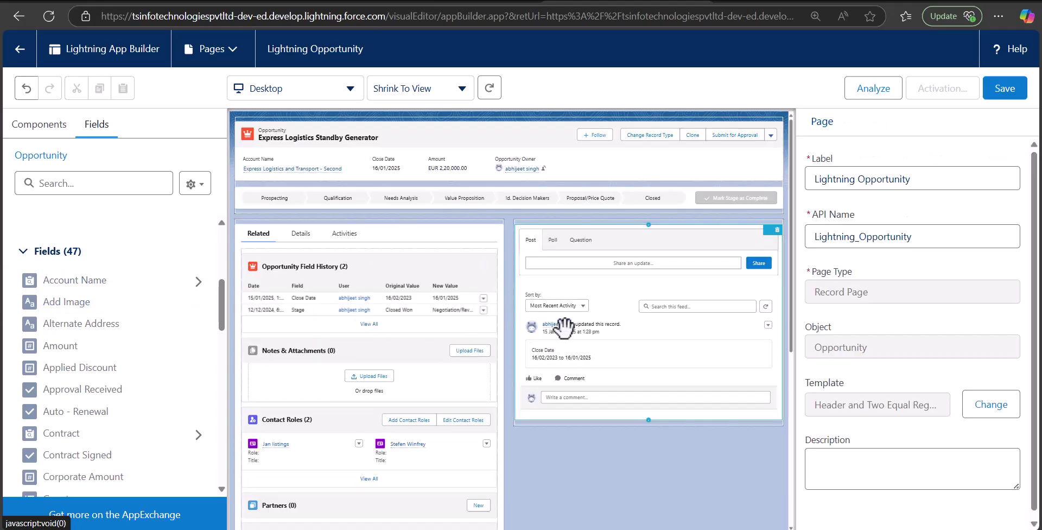
- Add a Field Section from the field components beneath Chatter
scroll(80, 253, "up", 4)
scroll(80, 253, "up", 2)
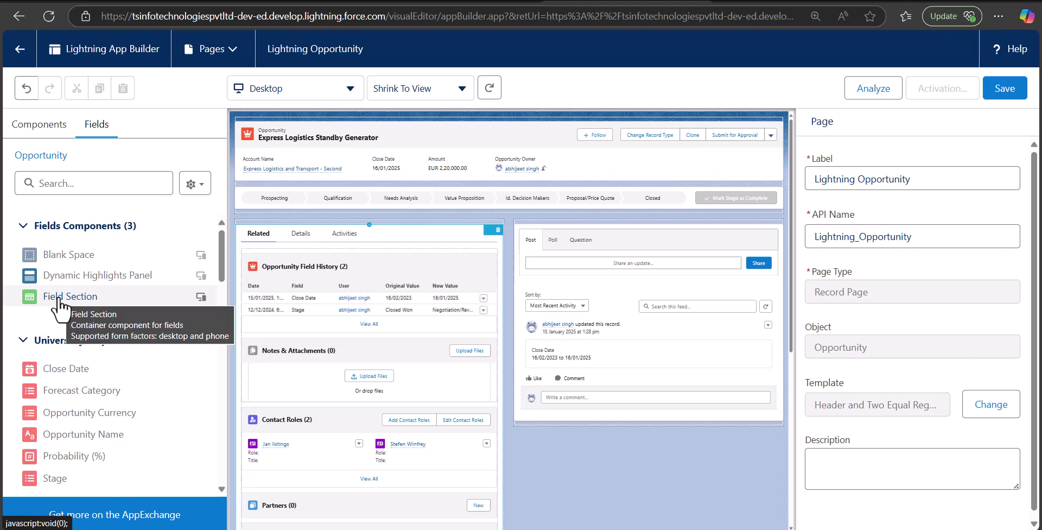
left_click_drag(60, 308, 562, 395)
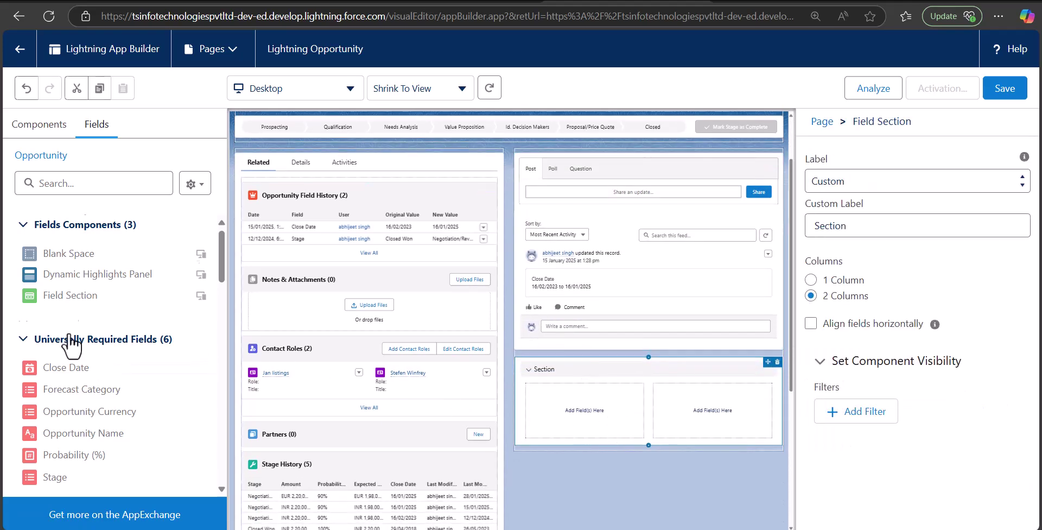
- Add the Amount field to the field section's first column and Applied Discount to its second column
scroll(70, 344, "down", 5)
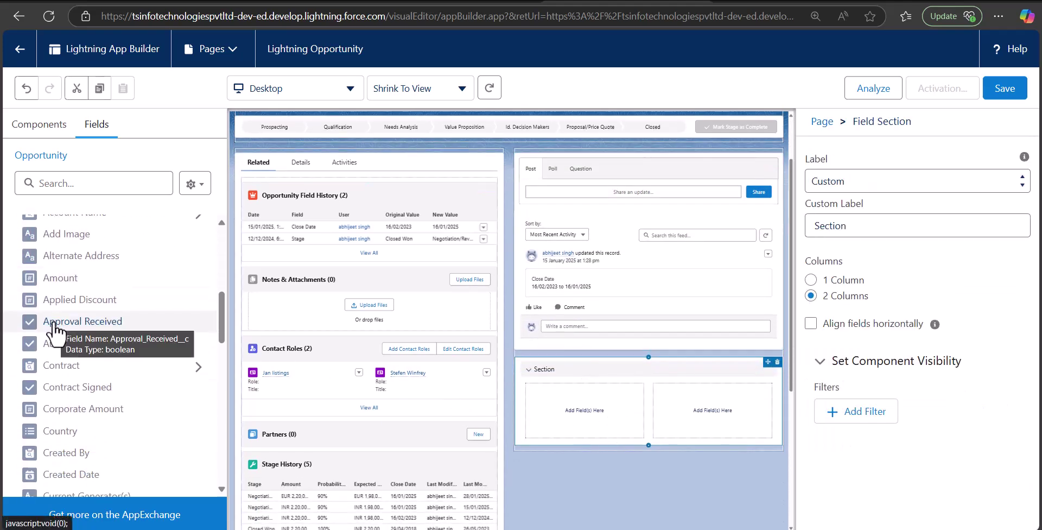
scroll(34, 332, "up", 3)
scroll(37, 349, "down", 2)
scroll(47, 340, "up", 1)
scroll(48, 337, "down", 1)
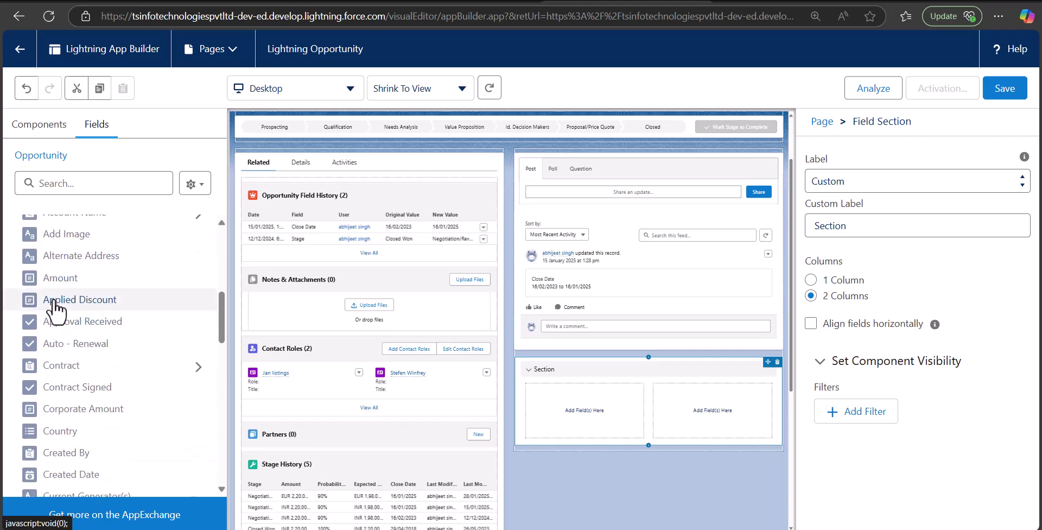
left_click_drag(47, 279, 559, 416)
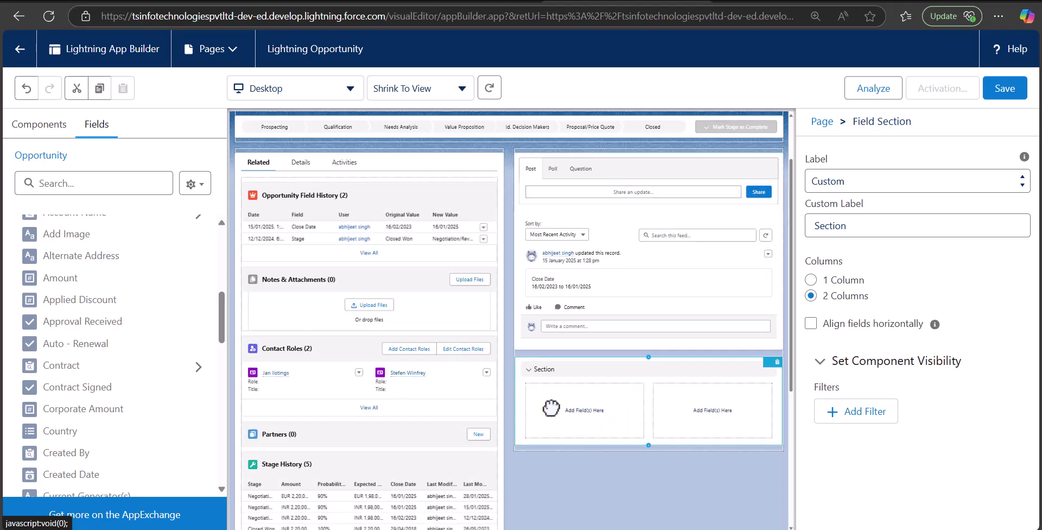
left_click_drag(34, 301, 670, 410)
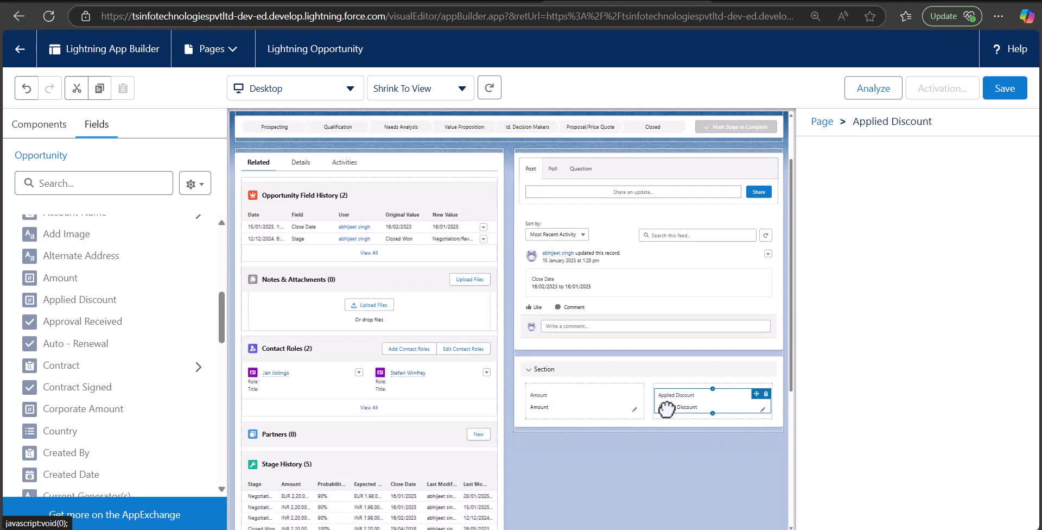
- Keep the field section's label type Custom, name it "Amount details", and switch it to one column and back to two
scroll(548, 337, "down", 1)
left_click(559, 334)
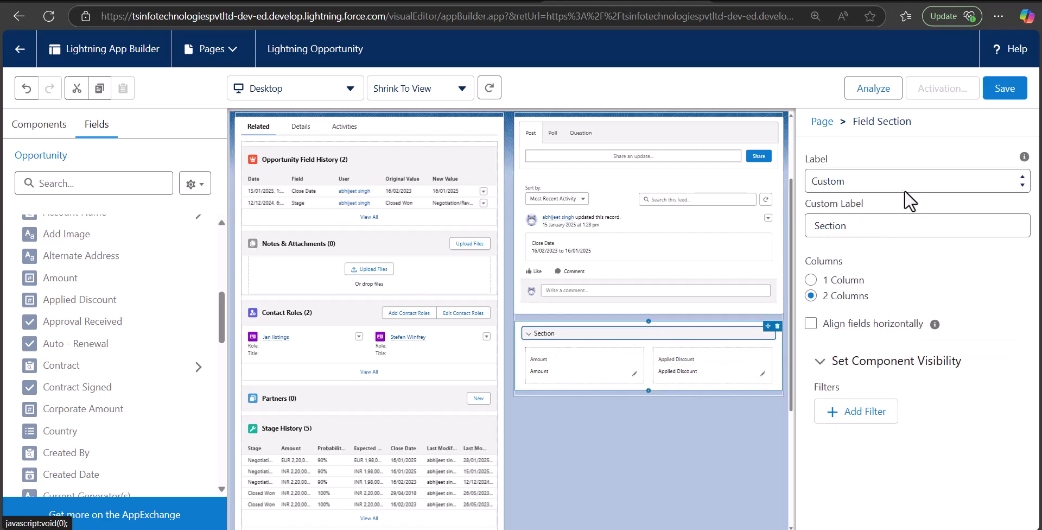
left_click(884, 182)
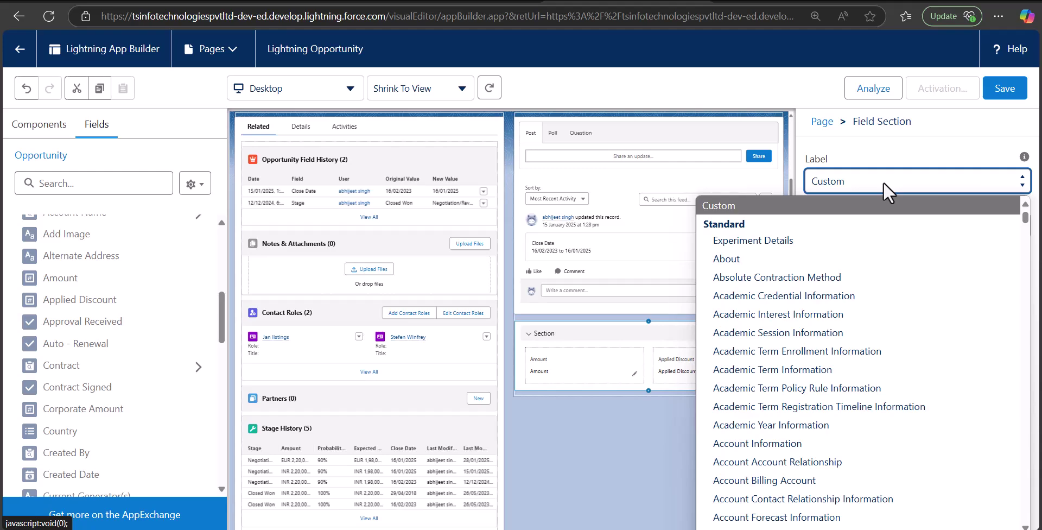
left_click(863, 204)
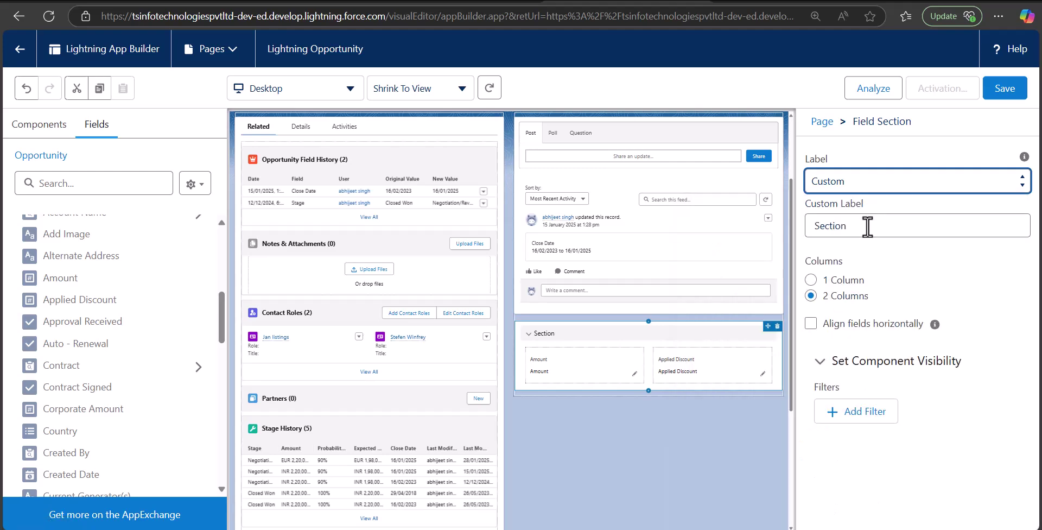
double_click(819, 228)
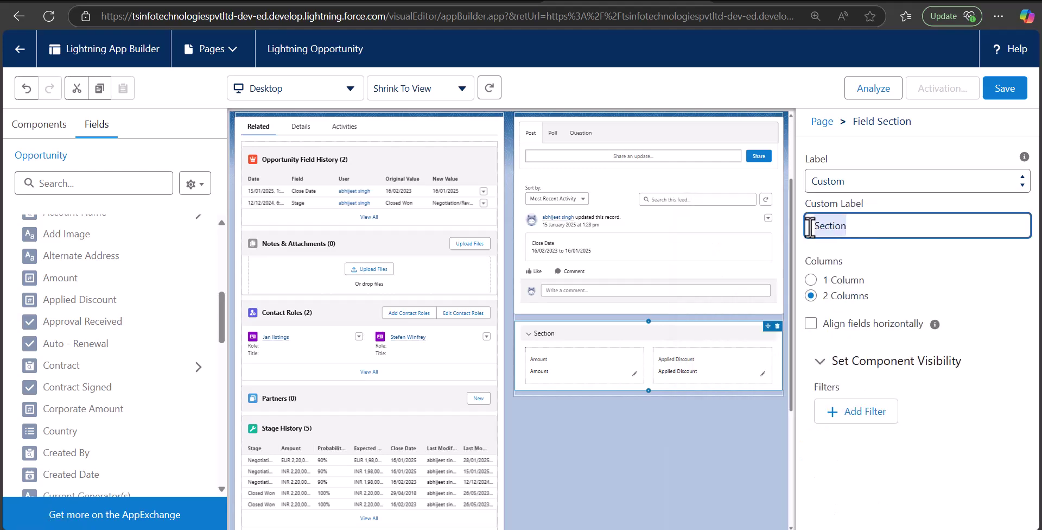
type("A")
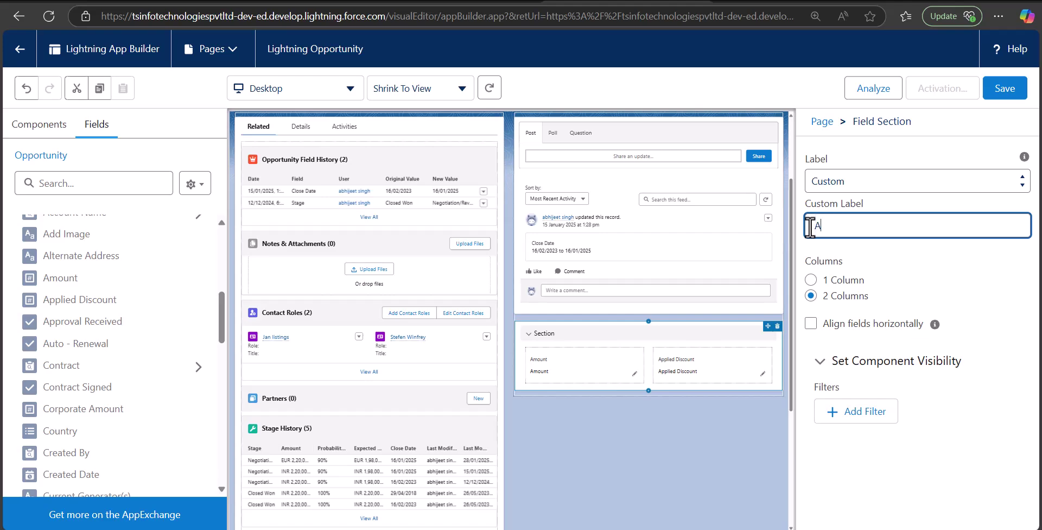
type("mount details")
key("Tab")
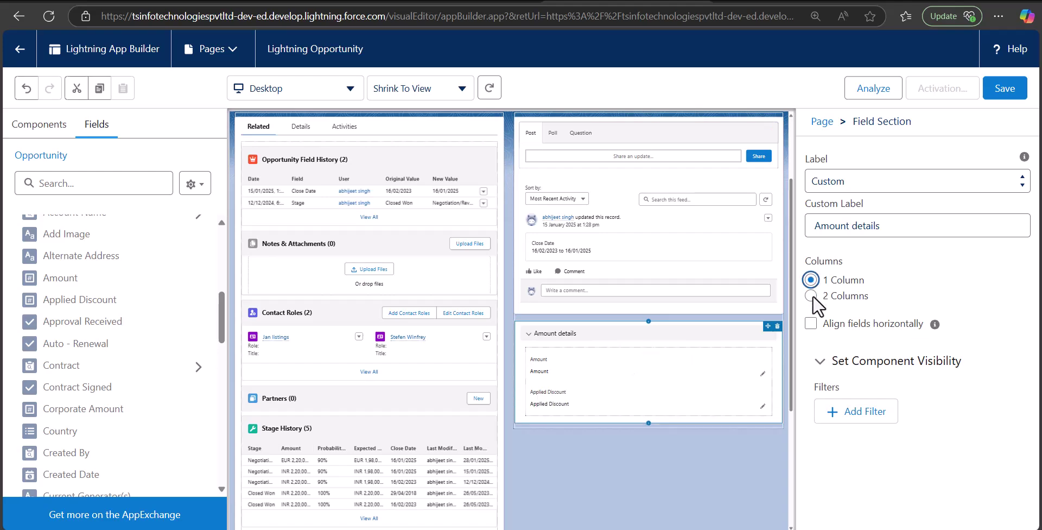
left_click(813, 295)
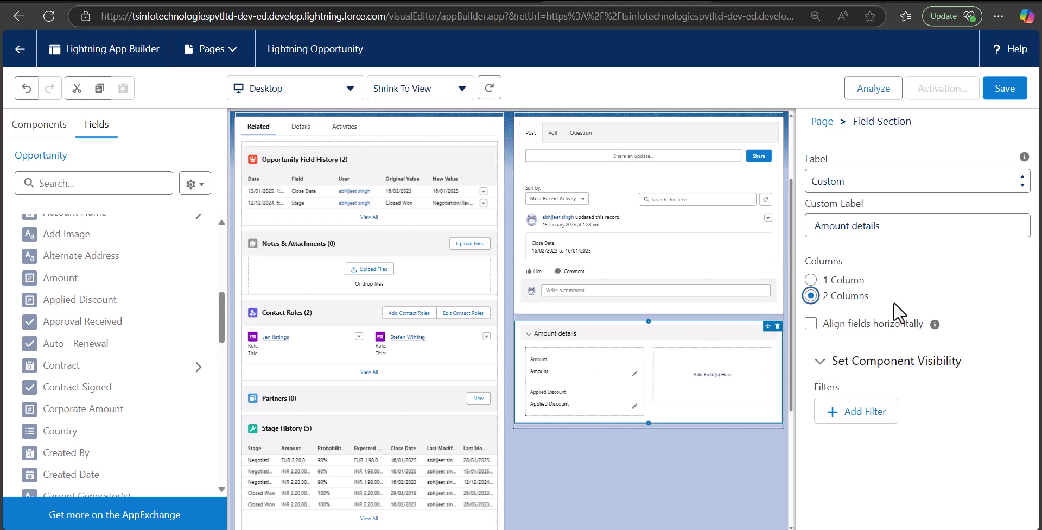
- Select the Chatter component to show its component visibility settings
scroll(539, 325, "up", 1)
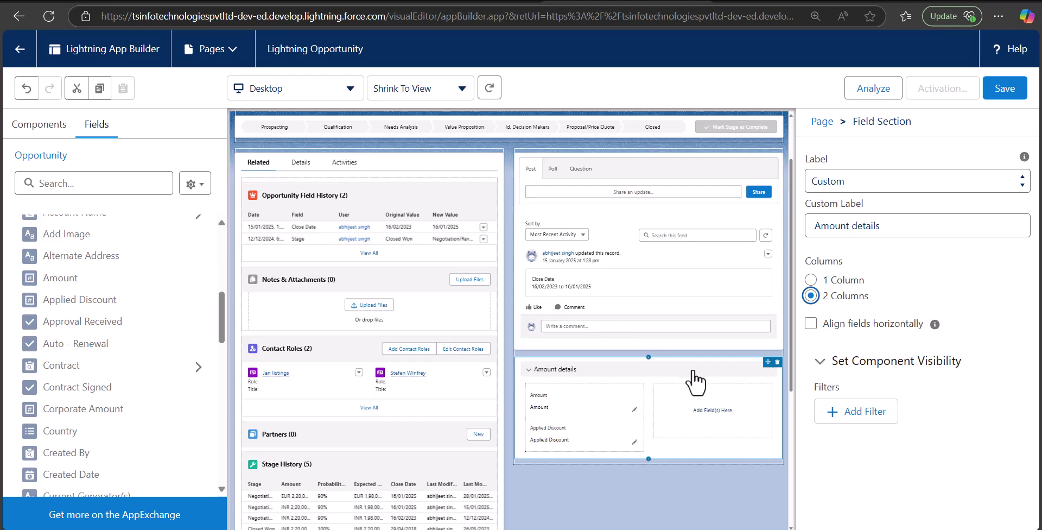
left_click(616, 263)
scroll(592, 301, "up", 2)
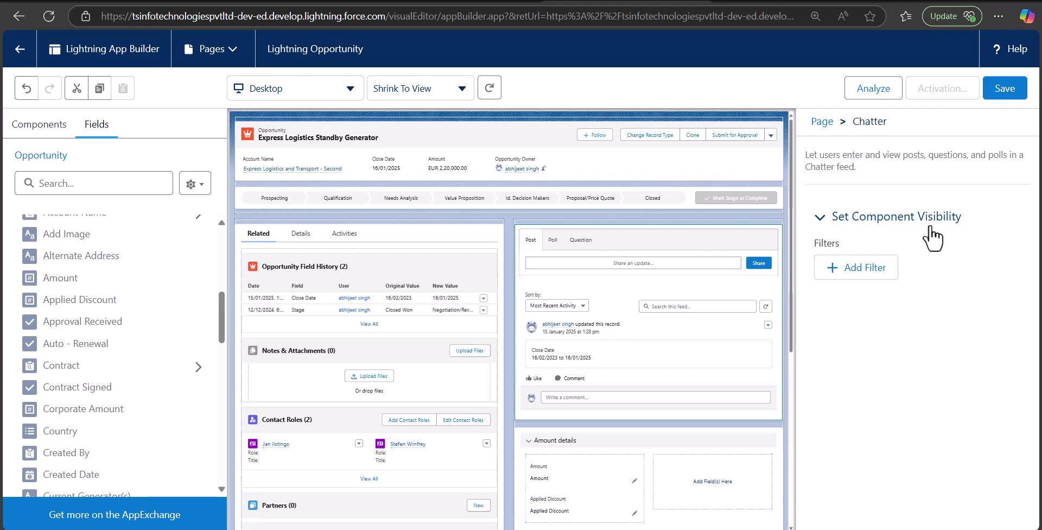
- Add a component visibility filter to Chatter with the record field Country Equal United States of America
left_click(840, 274)
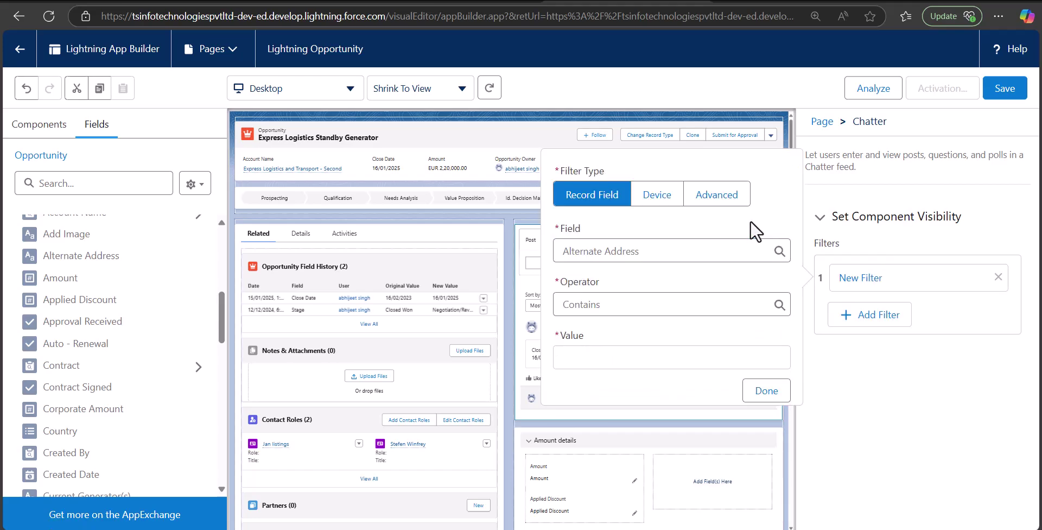
left_click(694, 249)
scroll(657, 365, "down", 5)
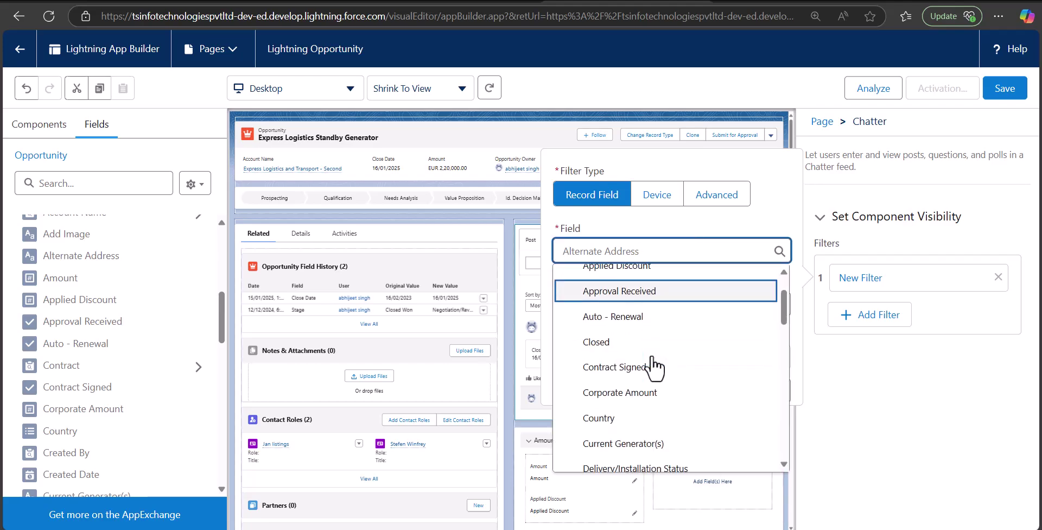
left_click(608, 279)
left_click(600, 357)
left_click(671, 387)
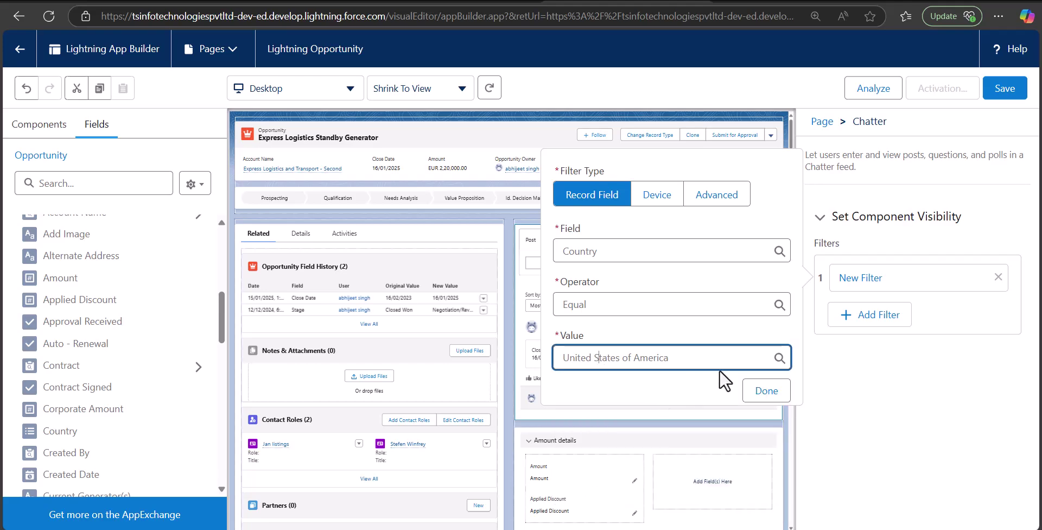
left_click(759, 390)
- Add a field visibility filter to the Amount field in the field section: Amount Greater Than or Equal 50000
scroll(717, 425, "down", 2)
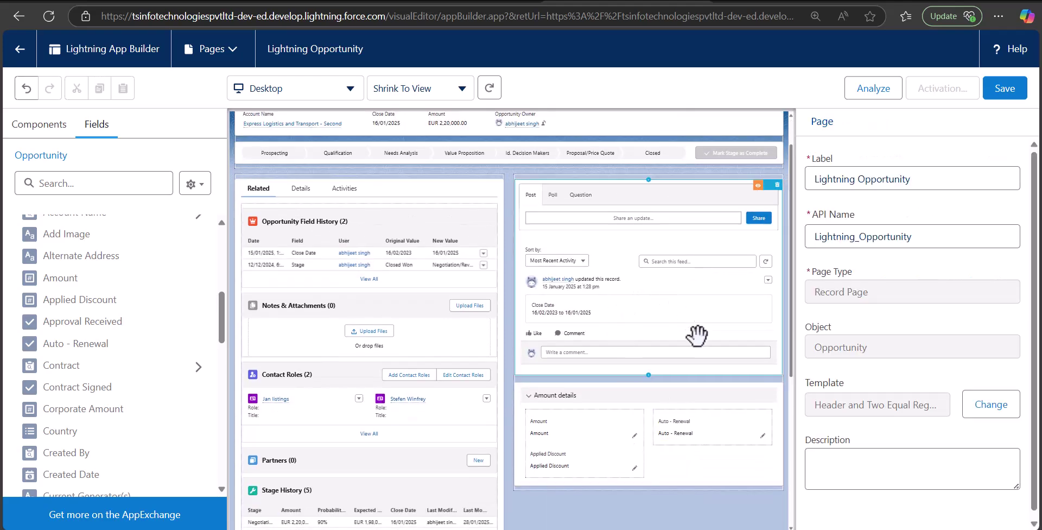
scroll(682, 320, "down", 3)
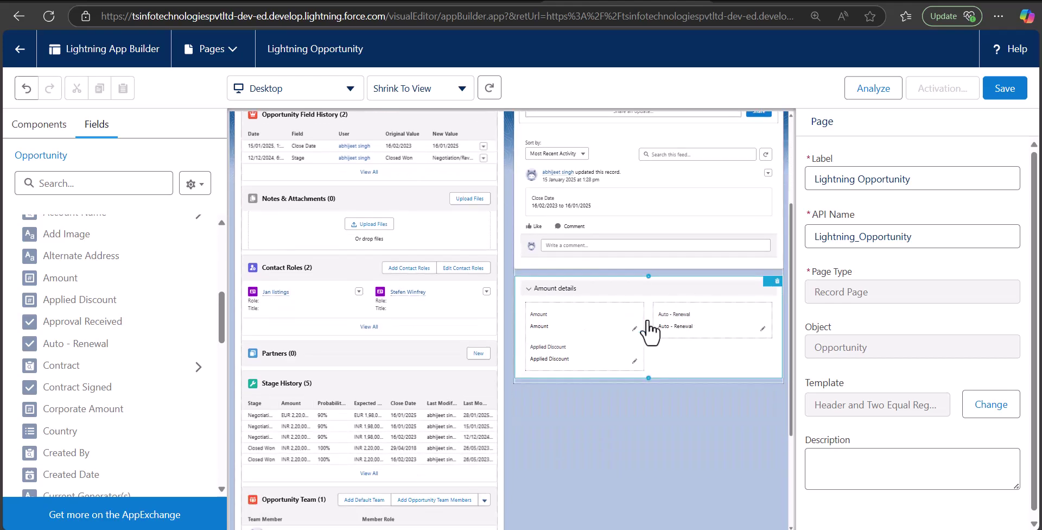
left_click(601, 320)
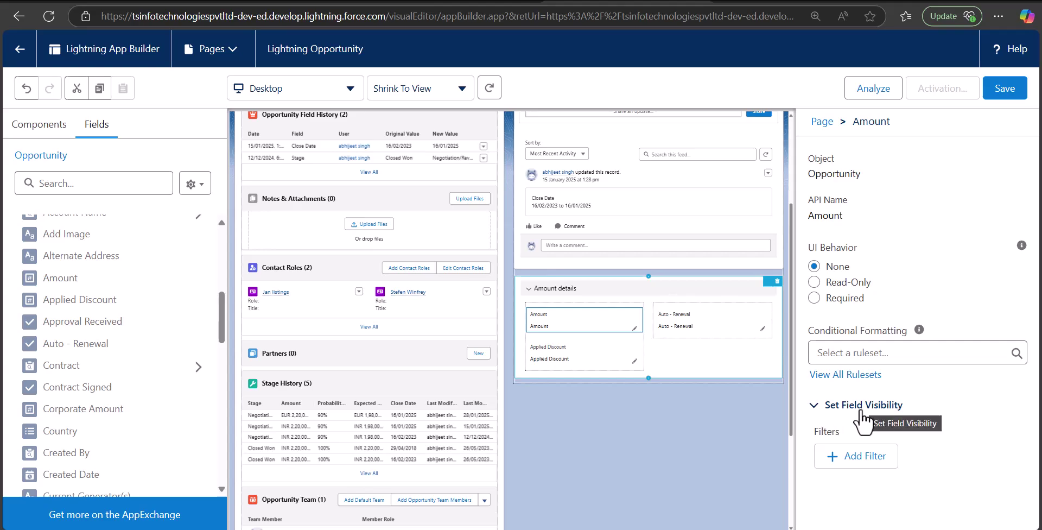
left_click(843, 458)
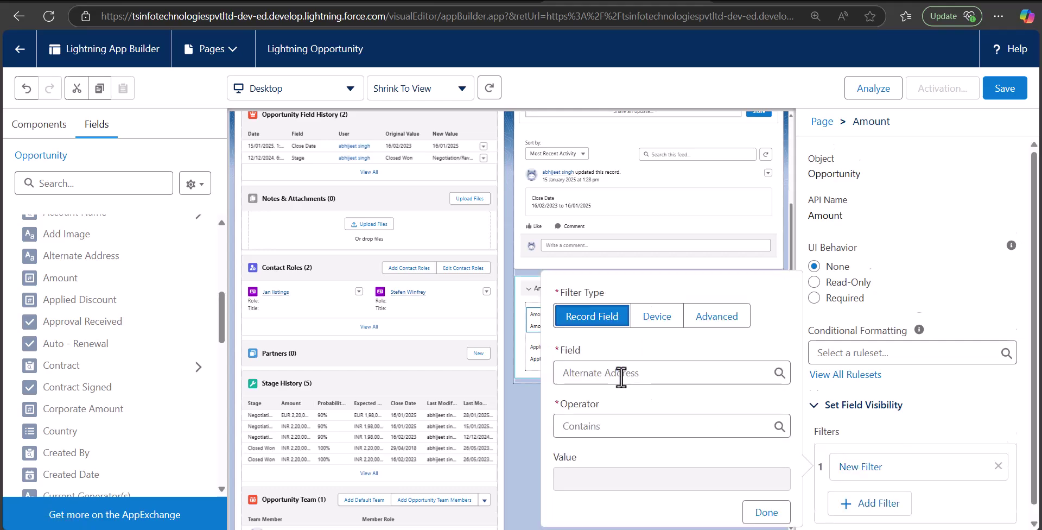
left_click(641, 372)
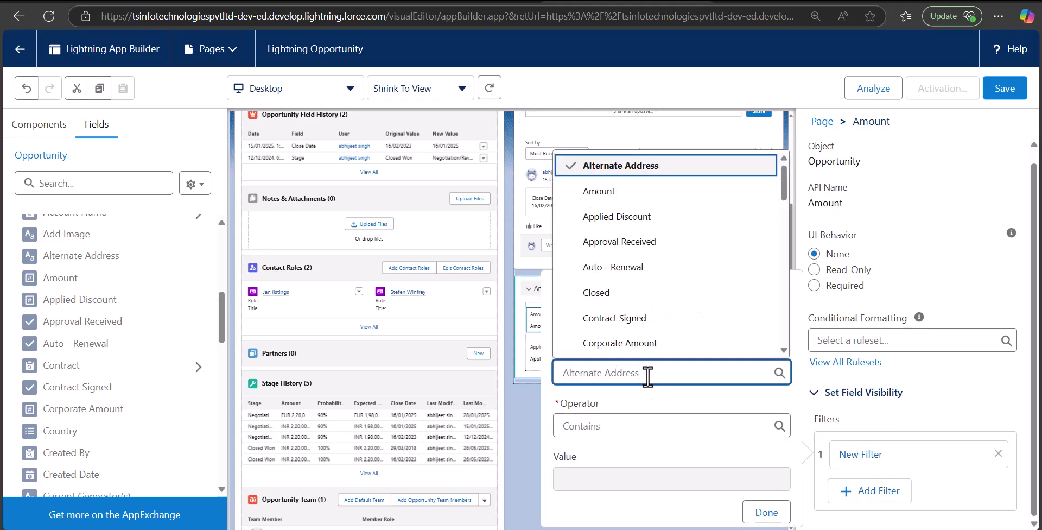
left_click(630, 191)
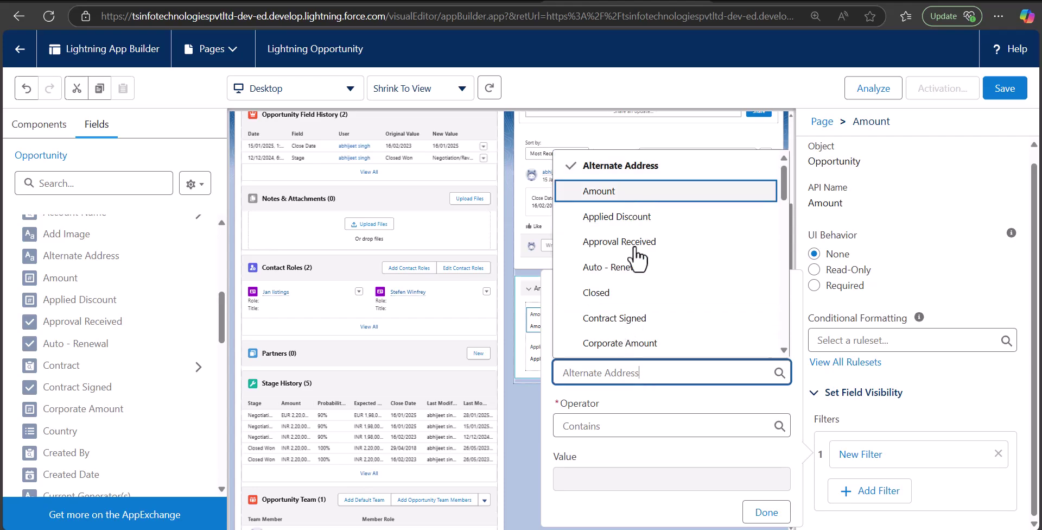
left_click(604, 425)
left_click(592, 400)
left_click(609, 478)
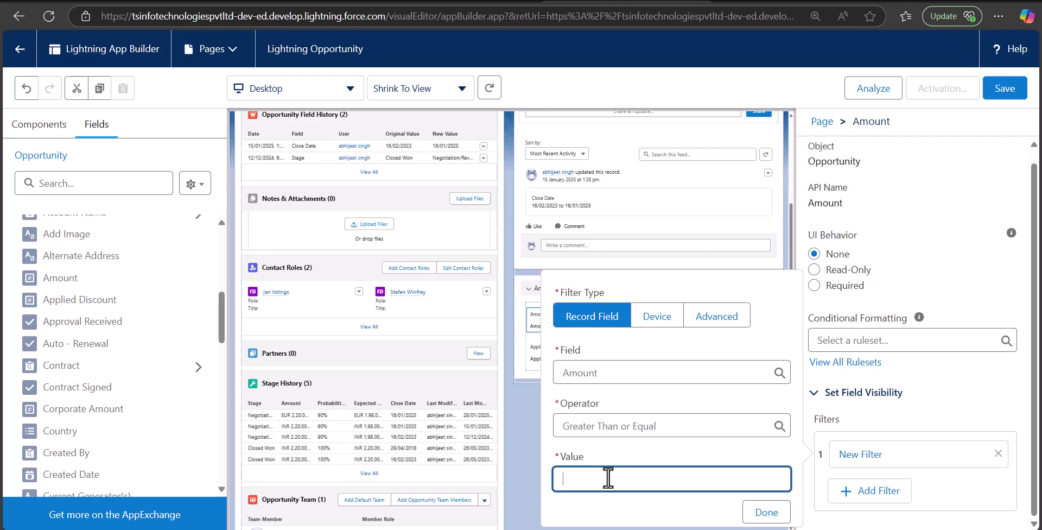
type("50000")
left_click(763, 513)
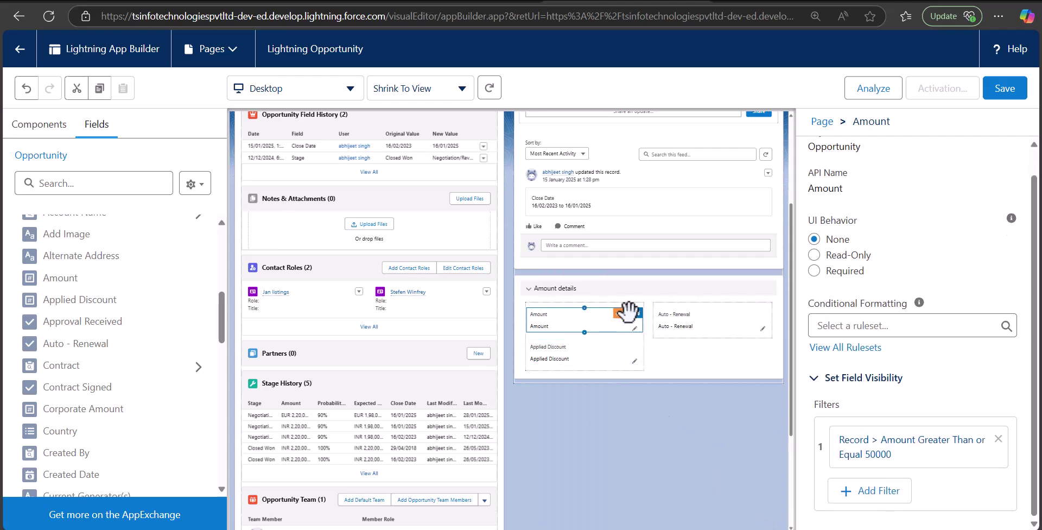
- Select the Chatter component again to review its component visibility filter
scroll(624, 315, "up", 2)
scroll(690, 326, "up", 2)
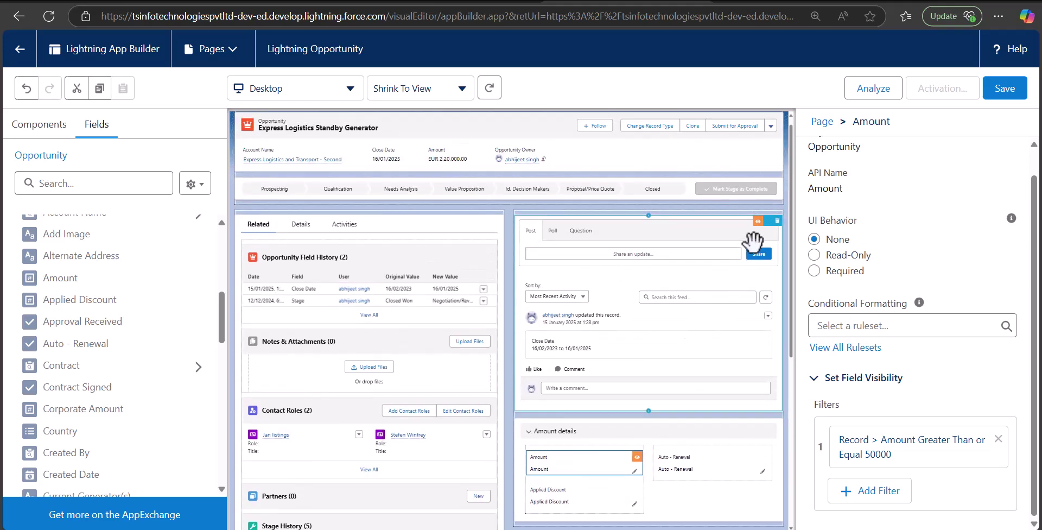
left_click(652, 392)
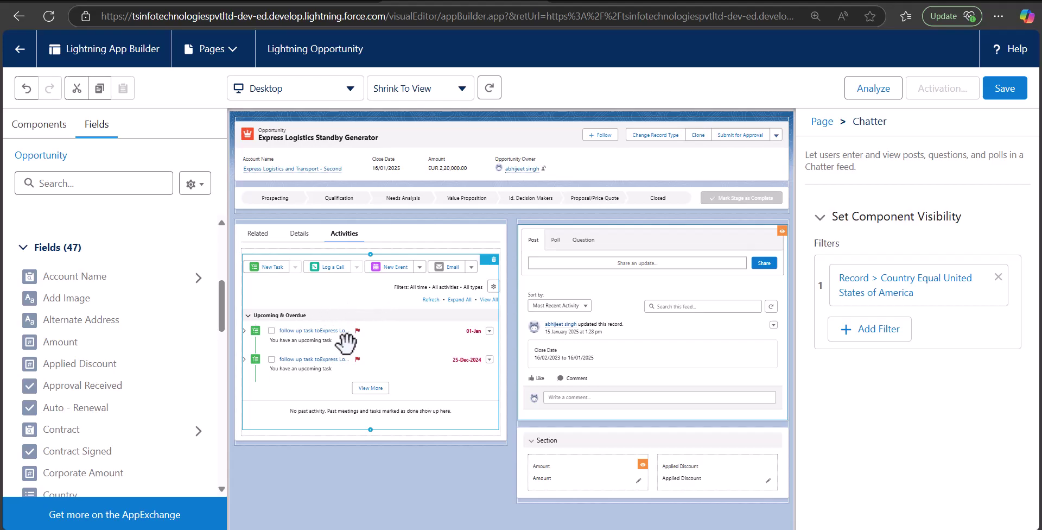
- Add an Accordion beneath the activity list in the Activities tab and place Recent Items in its Related section
left_click(103, 188)
left_click(39, 123)
left_click(33, 165)
type("accord")
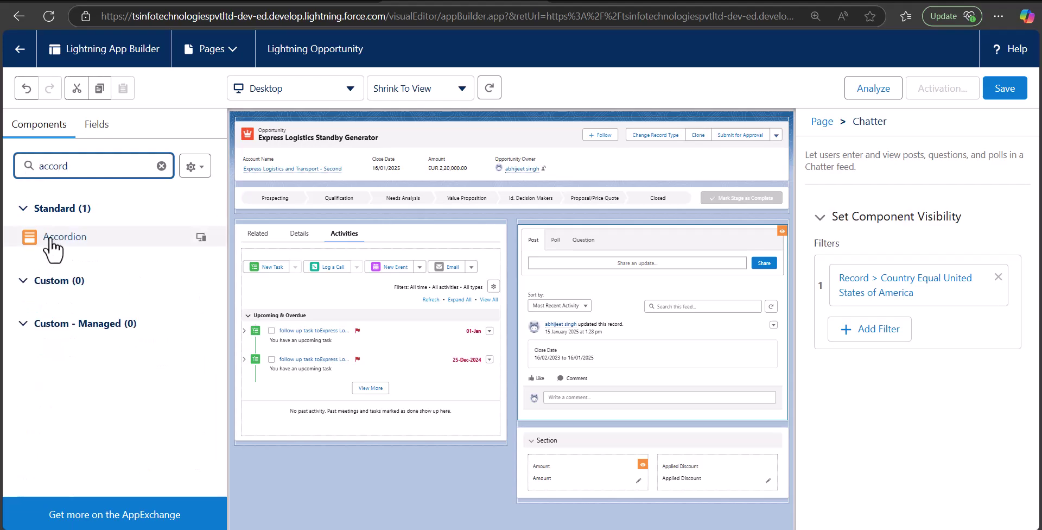
left_click_drag(47, 242, 294, 409)
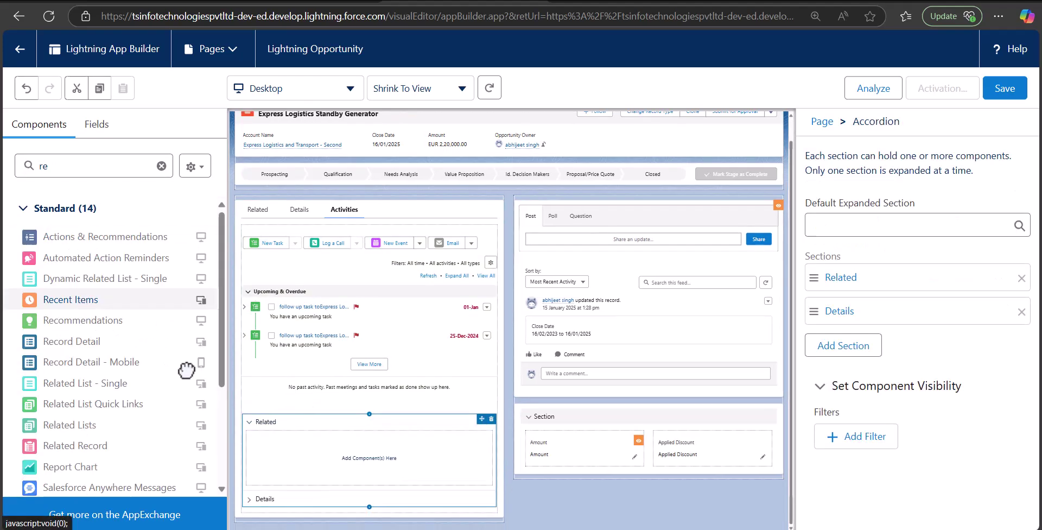
left_click_drag(70, 300, 347, 466)
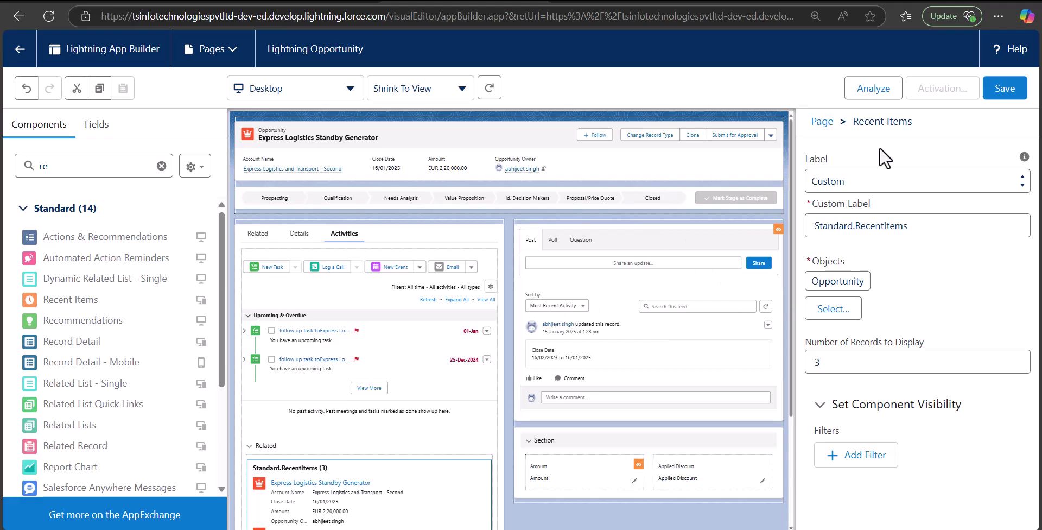
- Save the page and start its activation, reviewing the org default assignment option
key("ctrl+s")
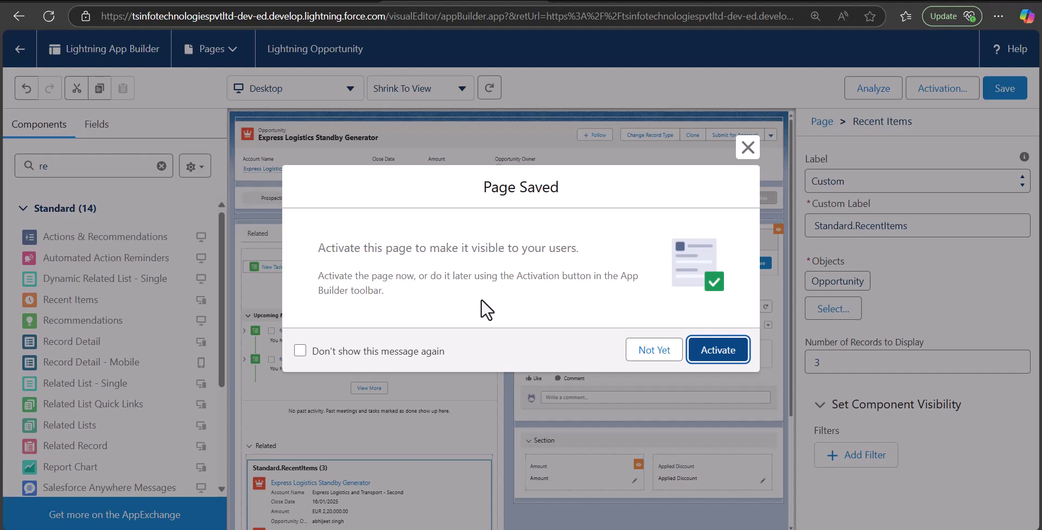
left_click(705, 358)
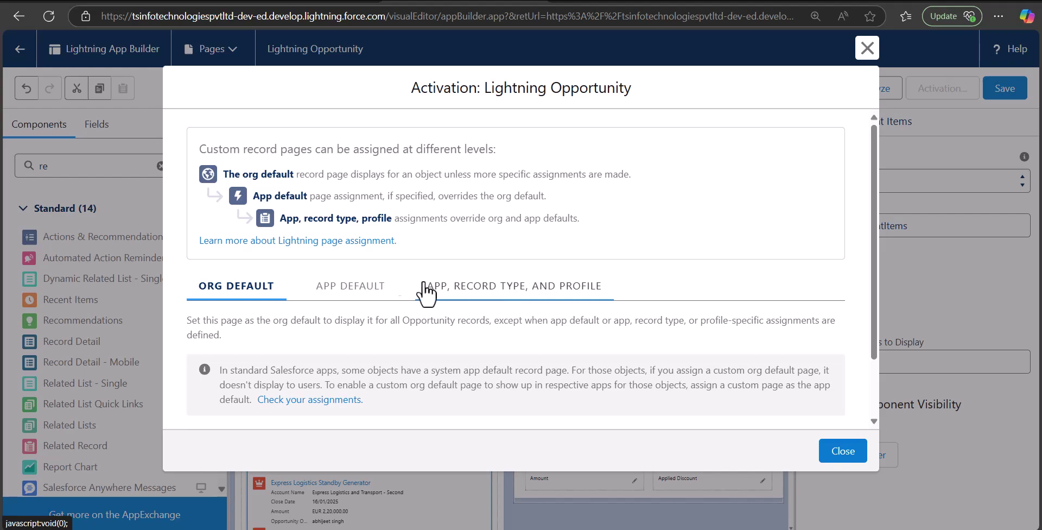
scroll(245, 232, "down", 2)
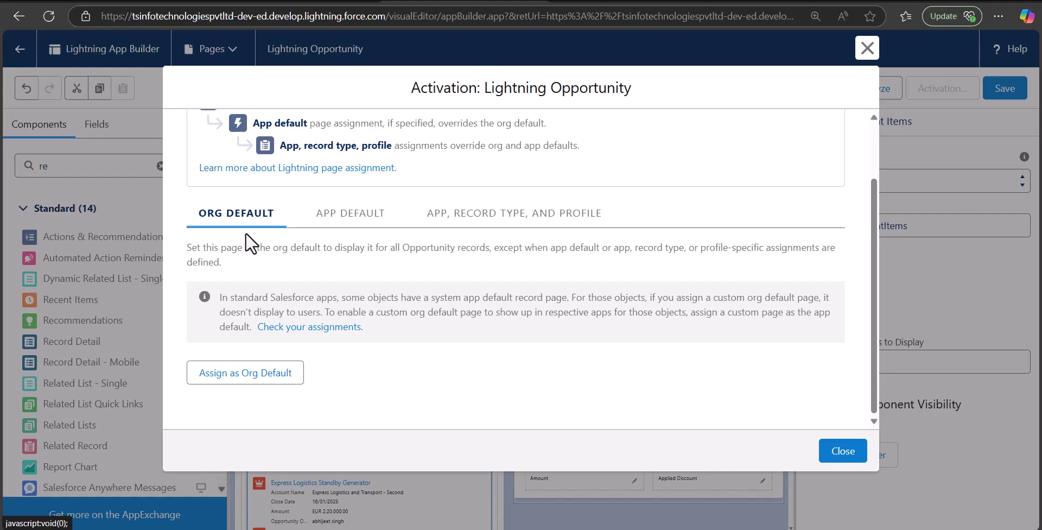
- Assign the page as the app default for Sales Tech App with the Desktop and phone form factor
left_click(362, 226)
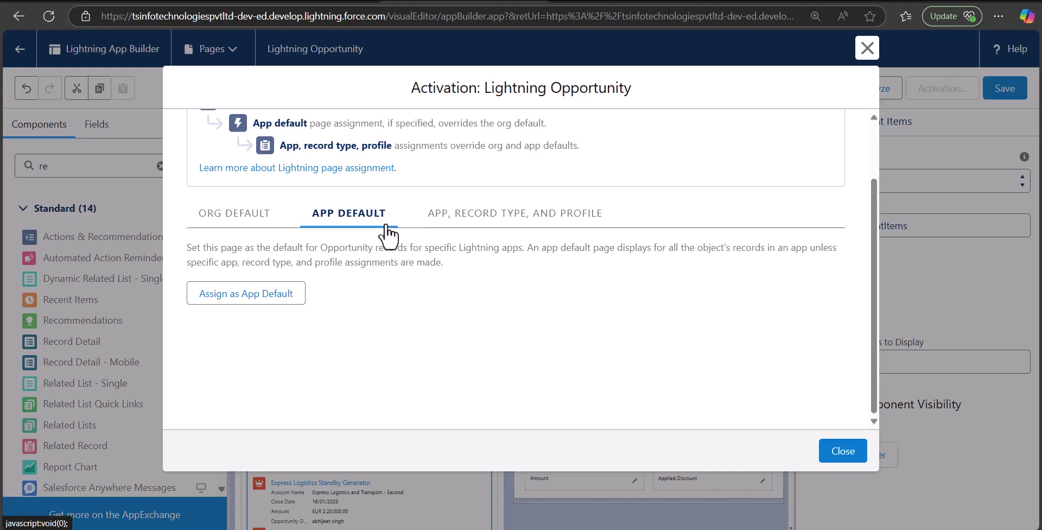
left_click(295, 285)
scroll(295, 283, "down", 10)
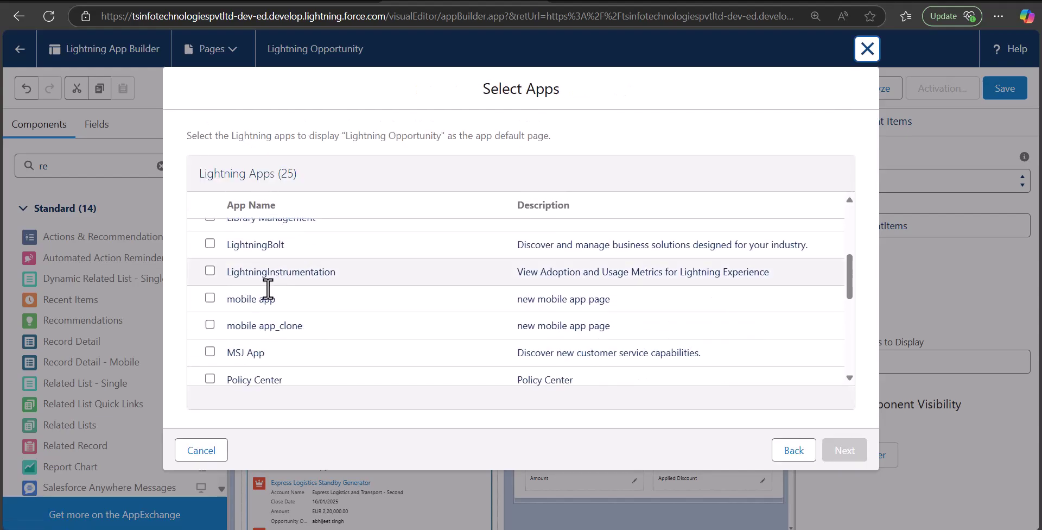
left_click(210, 283)
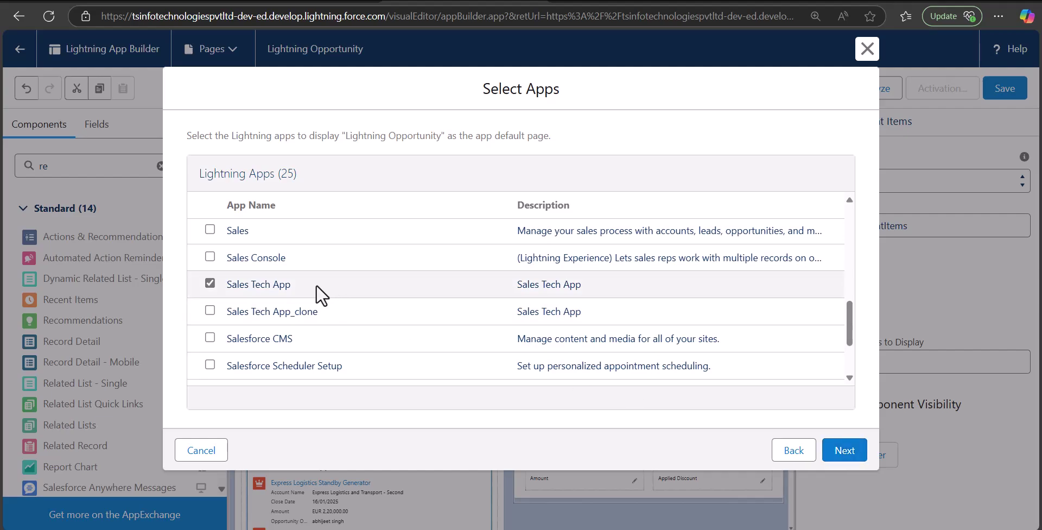
left_click(841, 454)
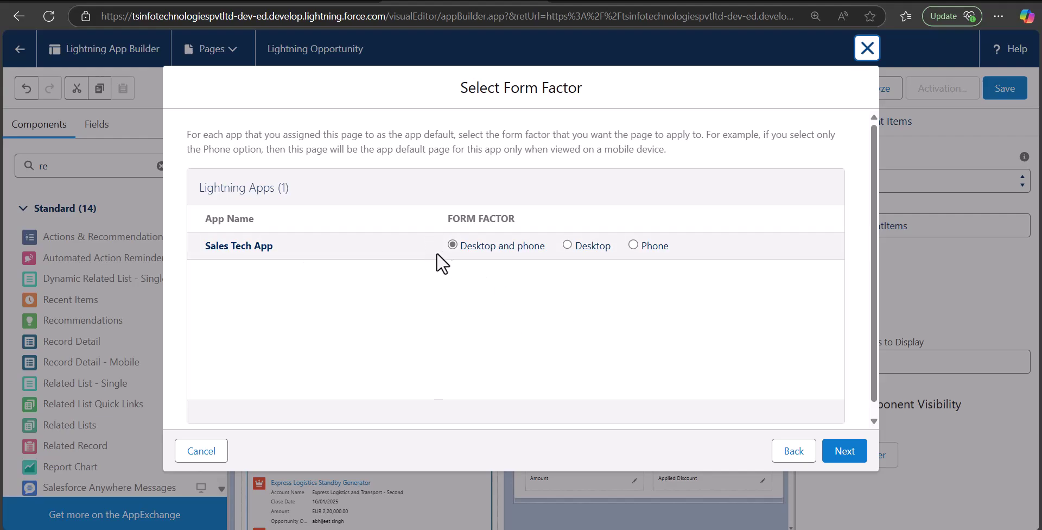
left_click(841, 451)
left_click(844, 460)
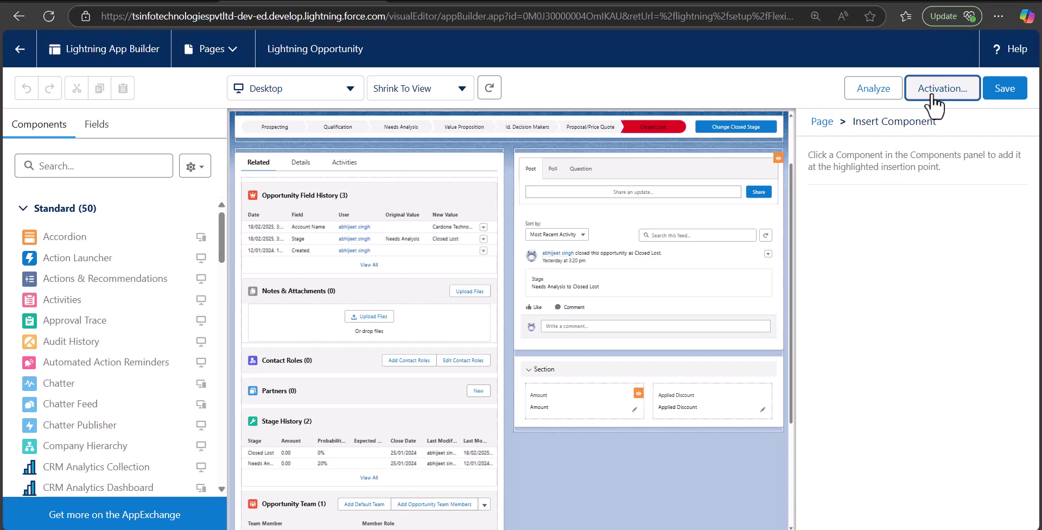
- Start an app, record type, and profile assignment for Sales Tech App, keeping the Desktop and phone form factor
left_click(932, 96)
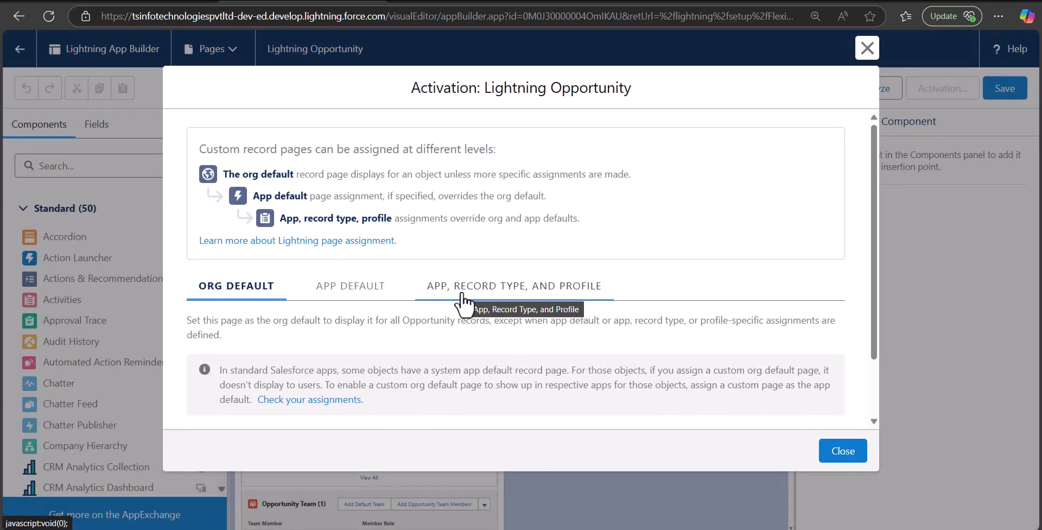
left_click(462, 301)
scroll(299, 353, "down", 2)
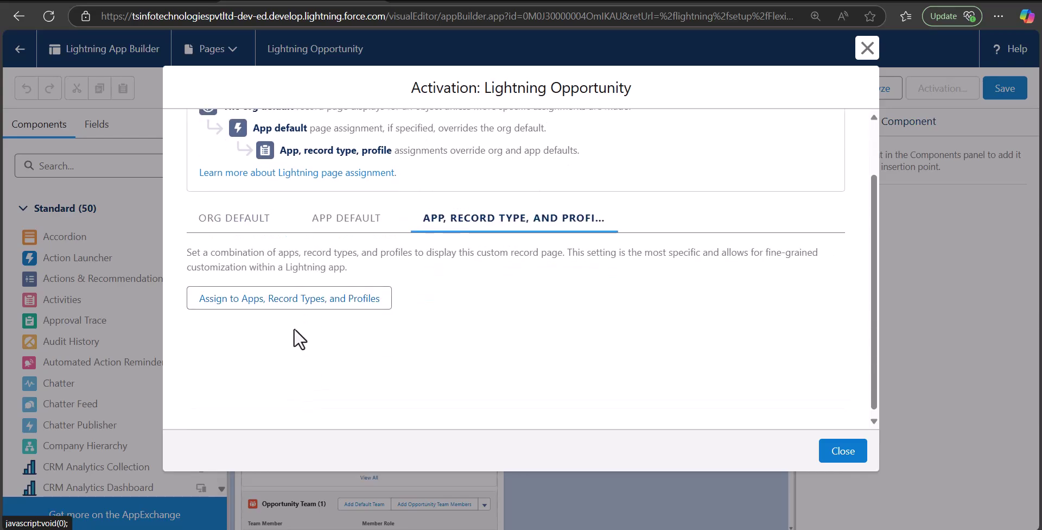
left_click(267, 306)
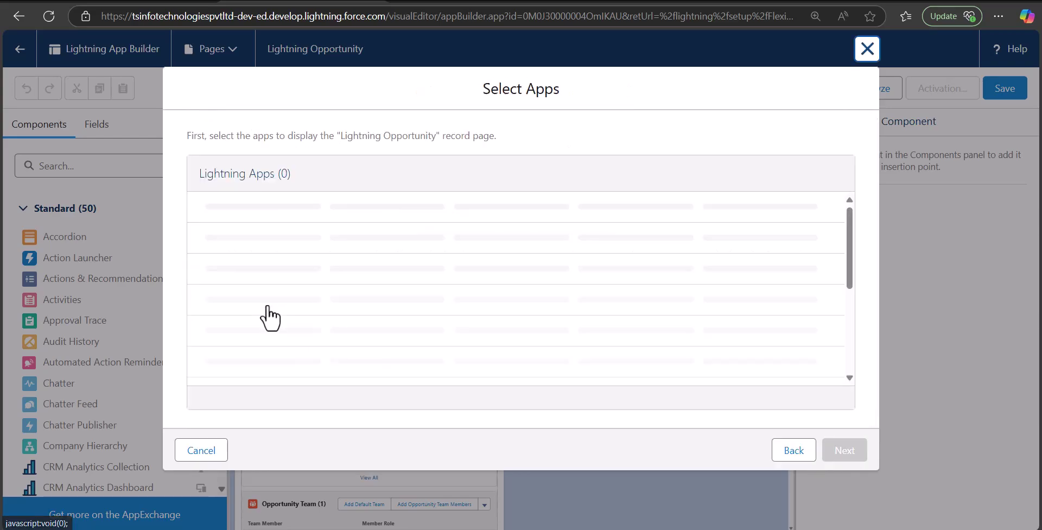
scroll(266, 305, "down", 5)
scroll(267, 304, "down", 3)
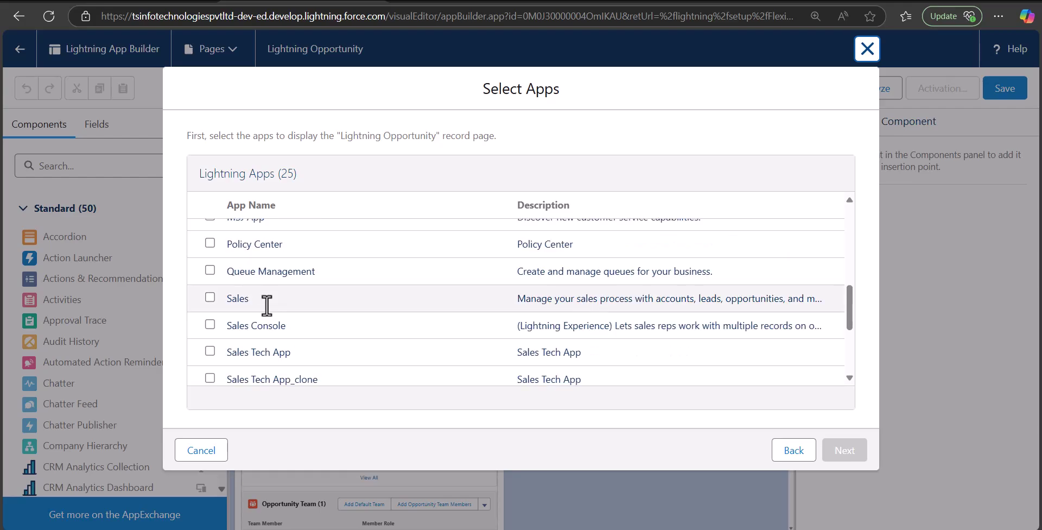
scroll(234, 326, "down", 2)
left_click(212, 289)
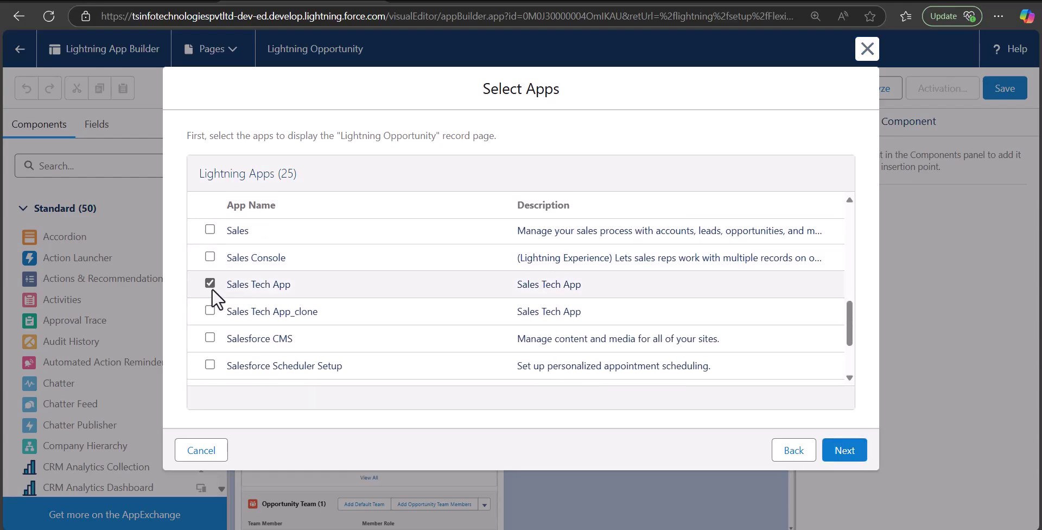
scroll(239, 295, "down", 3)
left_click(845, 452)
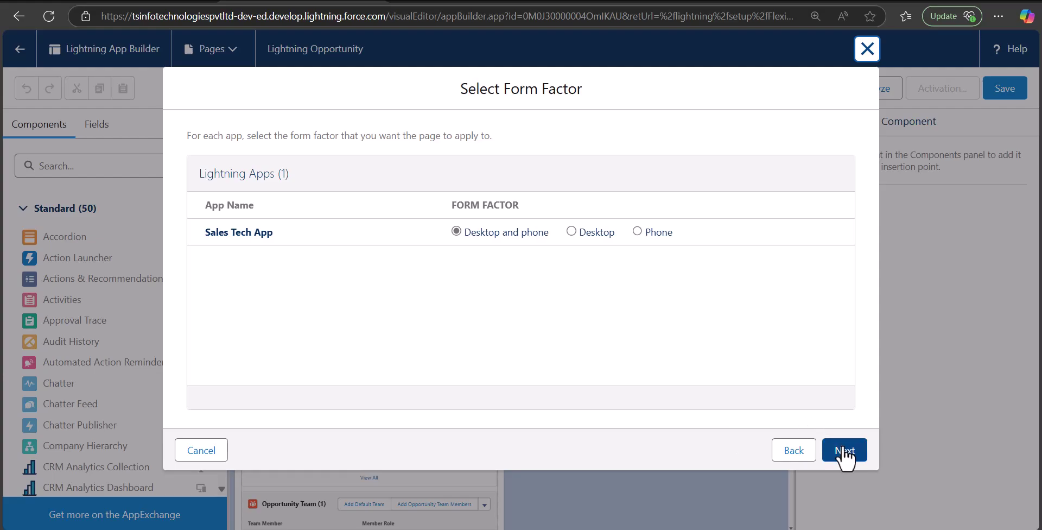
left_click(845, 452)
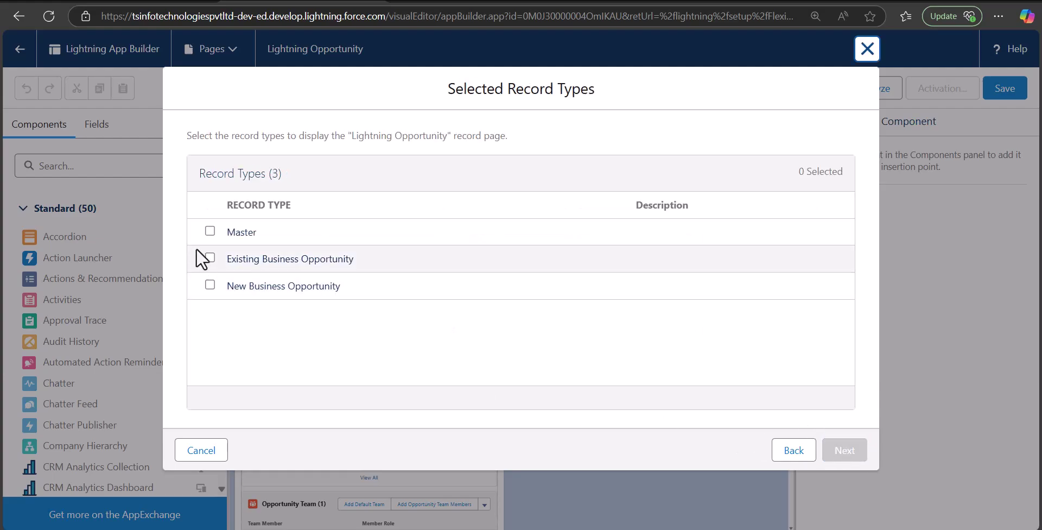
- Choose the Master record type and the System Administrator profile for the page assignment
left_click(210, 232)
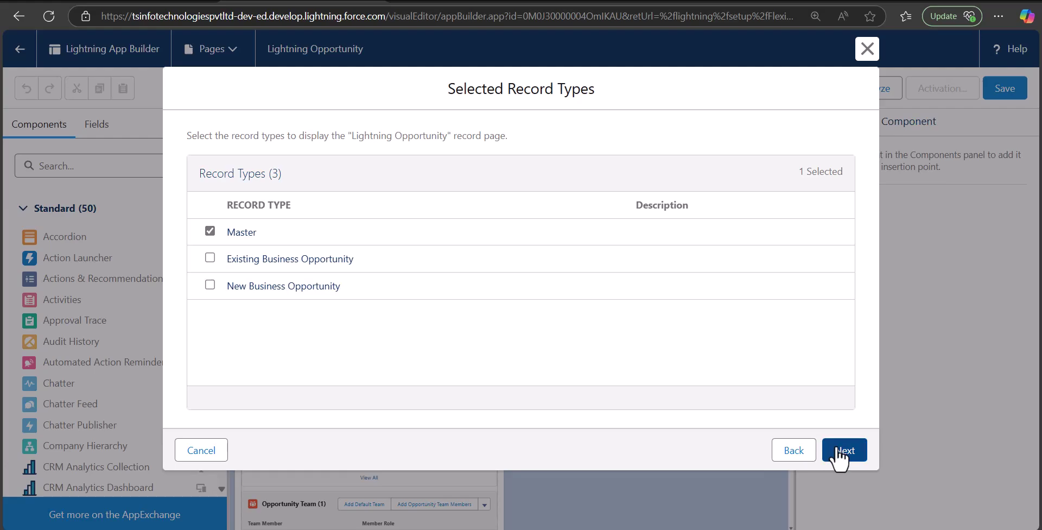
left_click(840, 456)
scroll(306, 333, "down", 8)
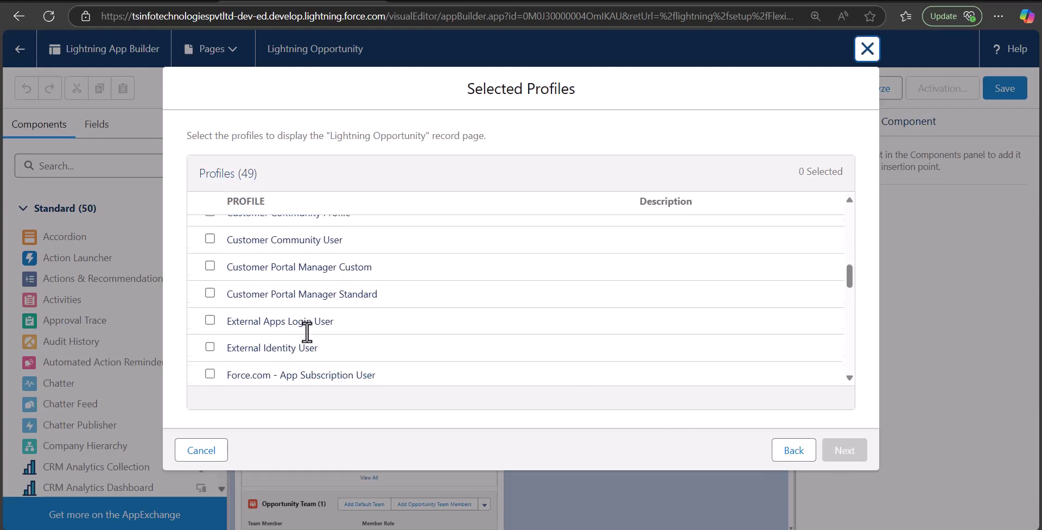
scroll(307, 332, "down", 6)
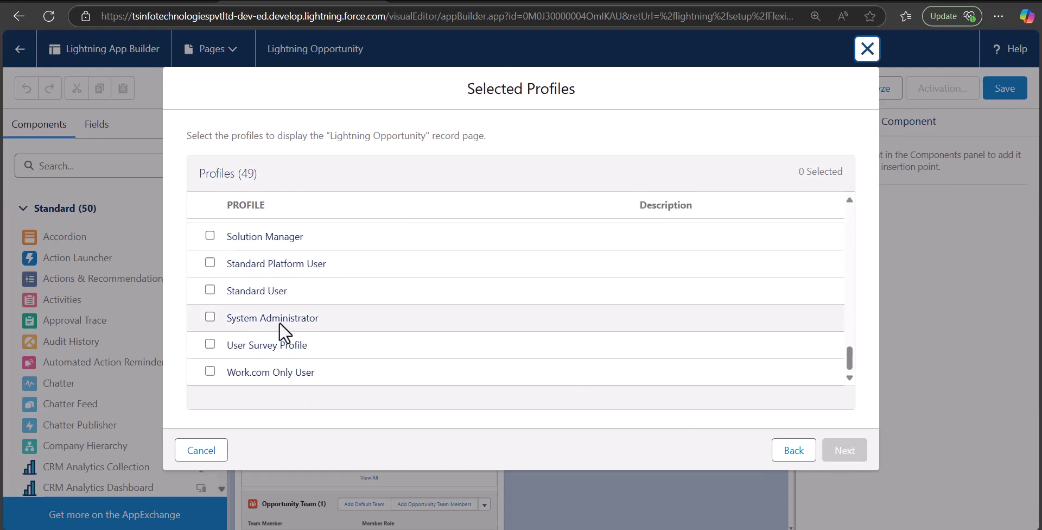
left_click(211, 316)
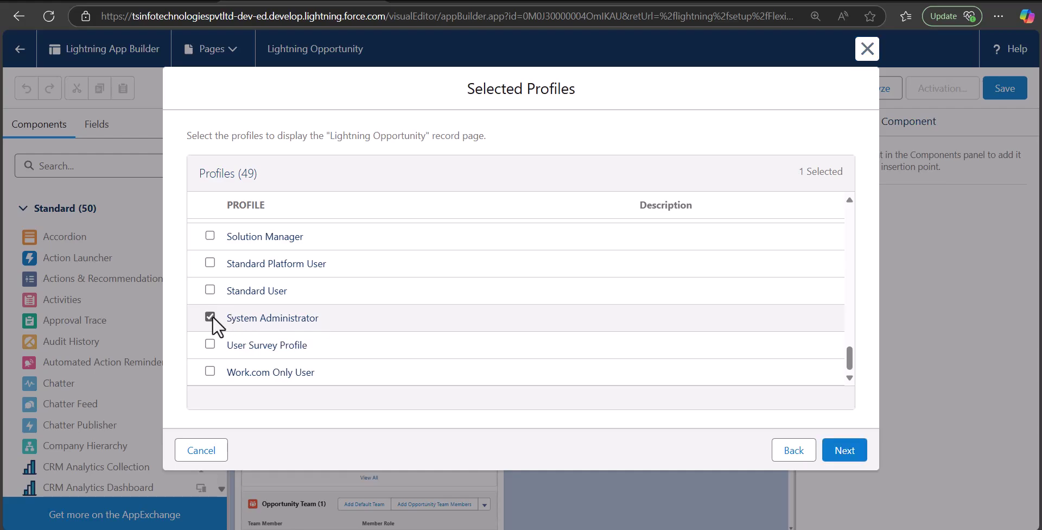
- Proceed to the assignment review and save the app, record type, and profile assignment for the Lightning Opportunity page
left_click(837, 452)
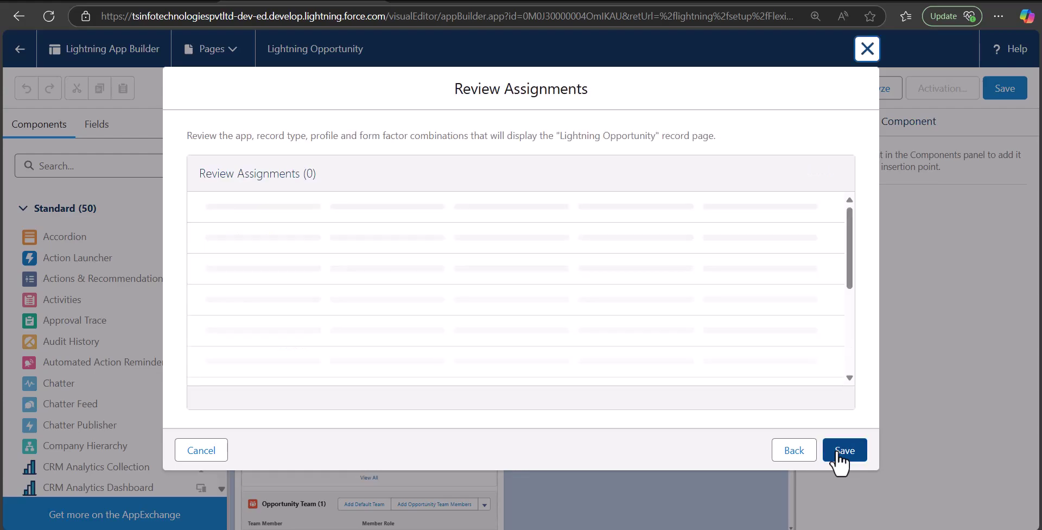
left_click(839, 450)
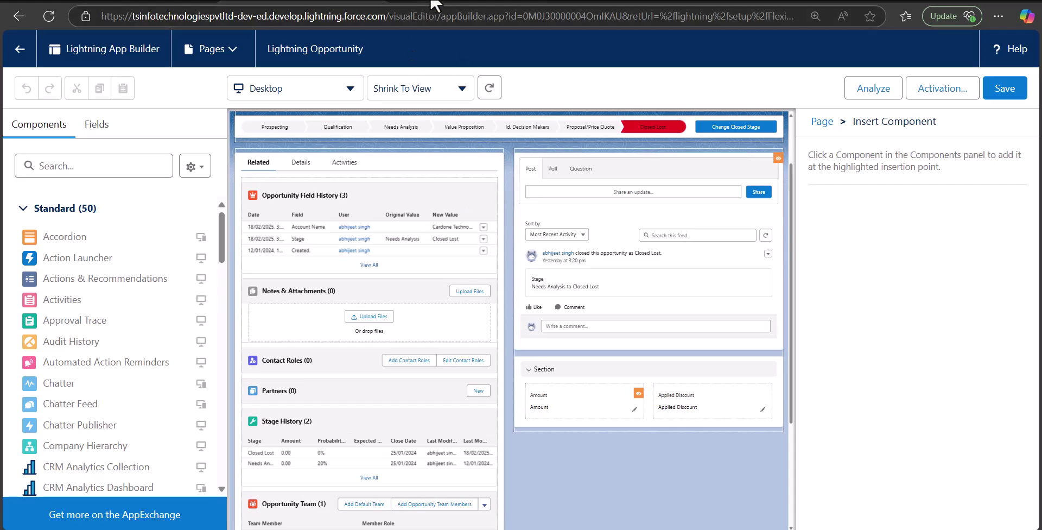
- Return to the recently viewed opportunities, open Larson Airport Authorities, and examine its record page layout from the path to the related lists
left_click(19, 16)
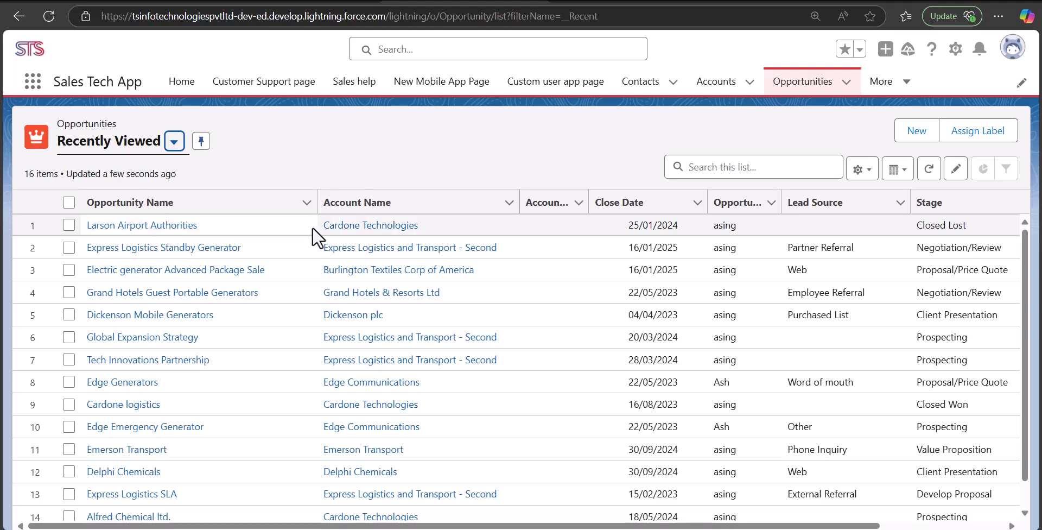
left_click(179, 238)
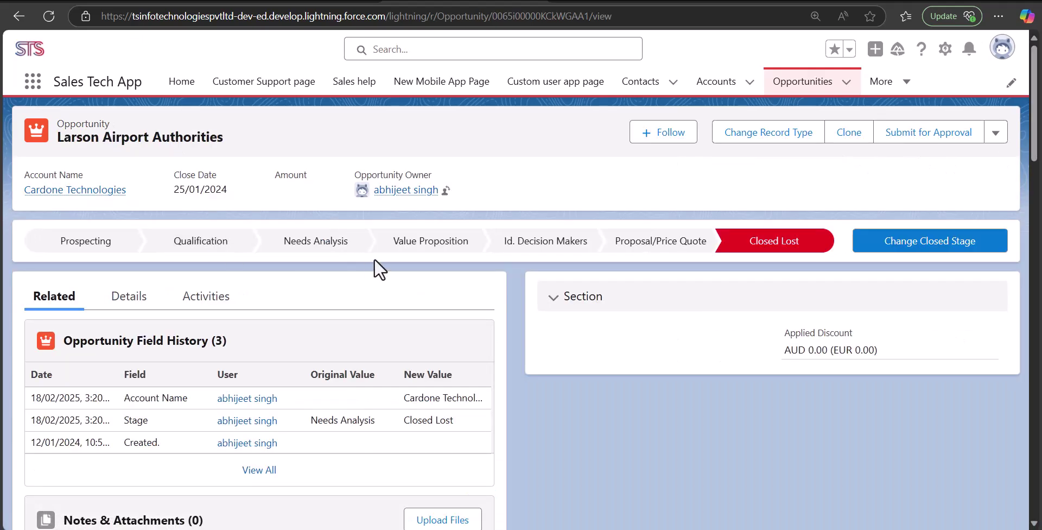
scroll(565, 309, "down", 1)
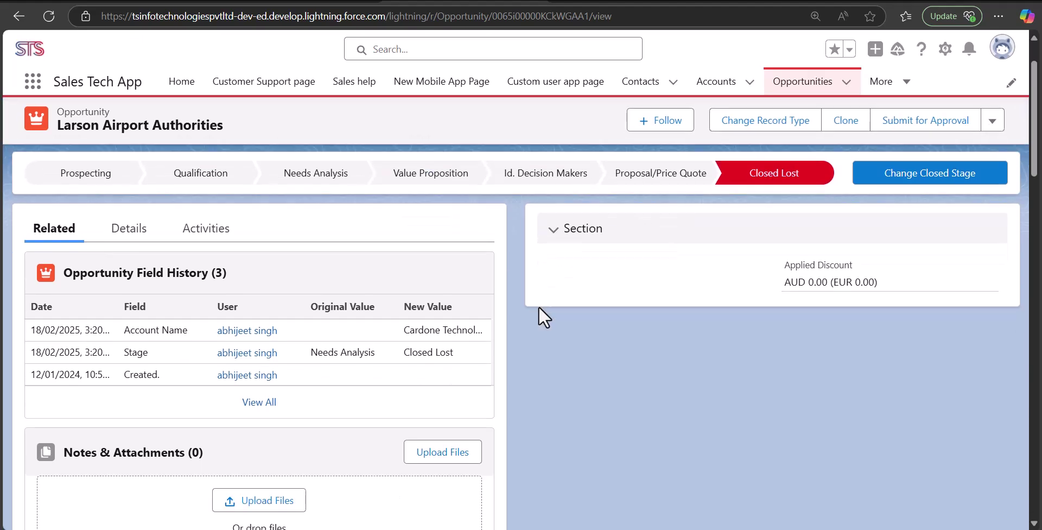
scroll(358, 283, "down", 12)
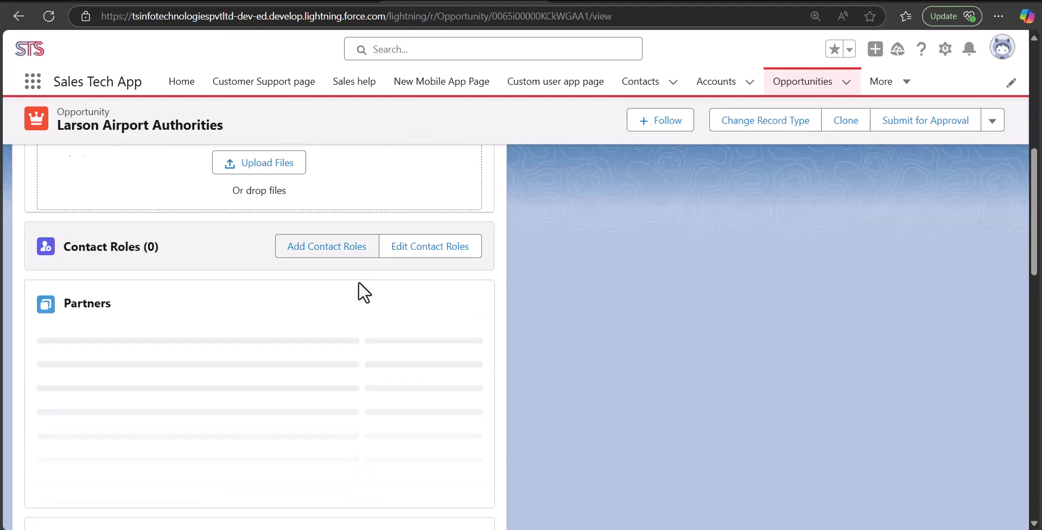
scroll(538, 314, "up", 15)
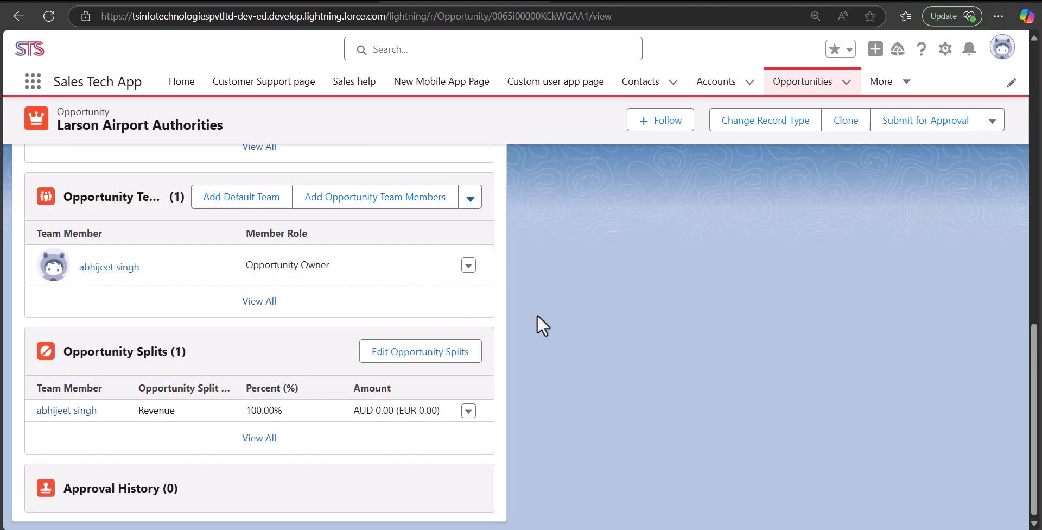